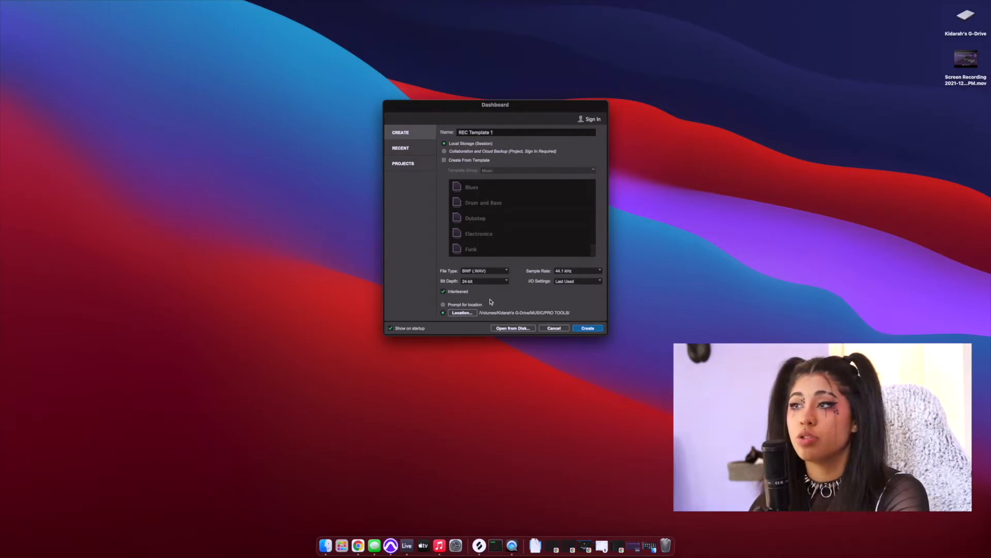
Create the local session REC Template 1 as 24-bit BWF (.WAV) at 44.1 kHz and enlarge its Edit window to fill the screen.
key(super+a)
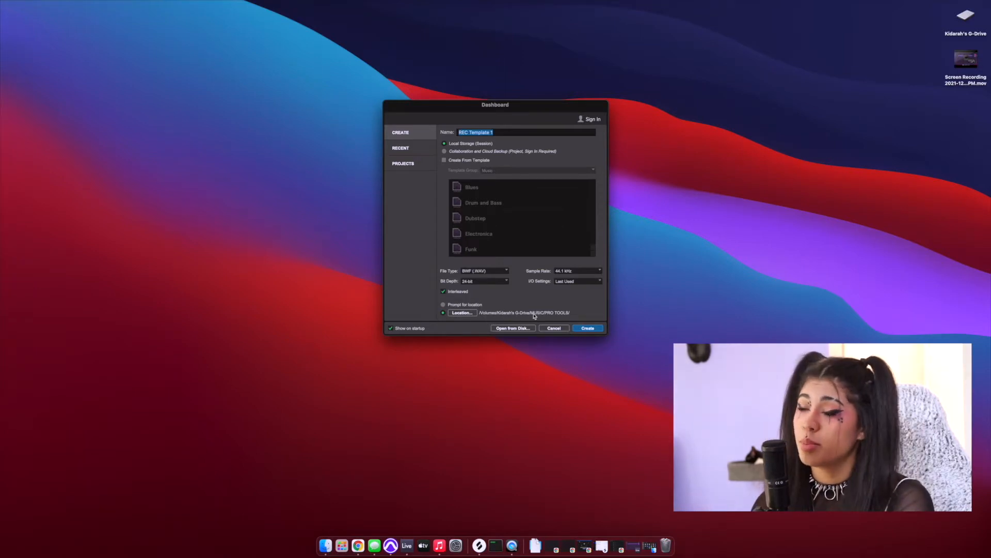
click(587, 329)
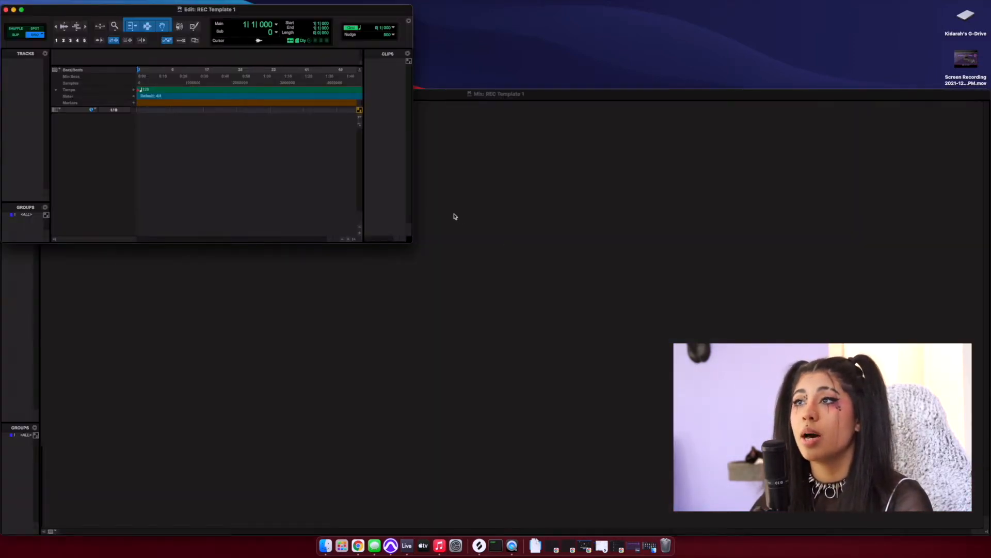
drag(408, 241, 989, 534)
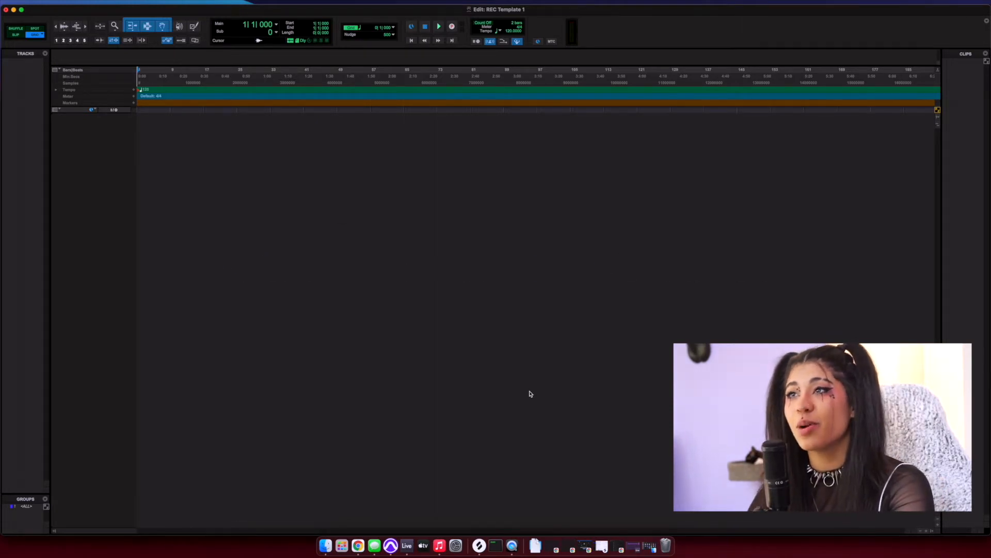
Create one stereo audio track, three mono audio tracks, five mono aux inputs and one stereo master fader, all in samples.
key(shift+super+n)
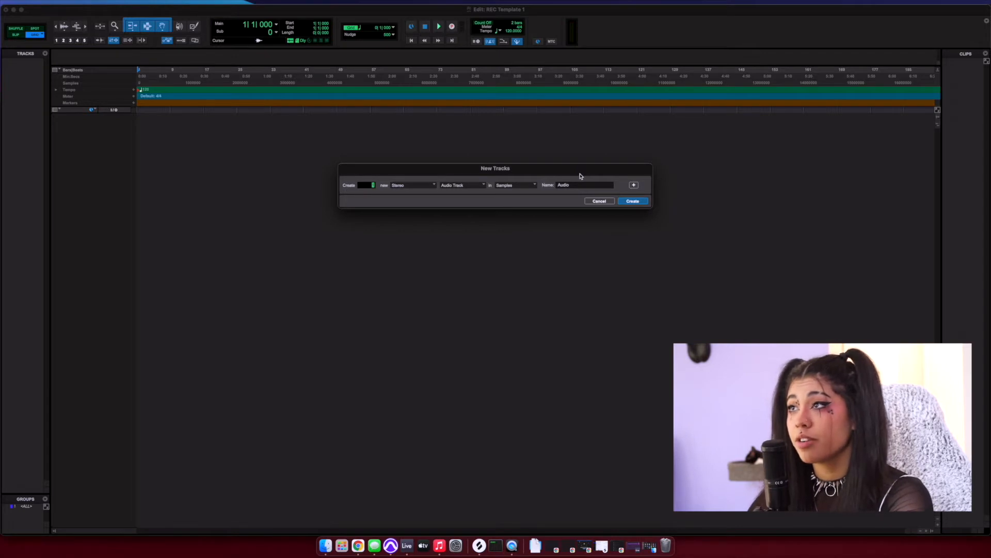
click(633, 185)
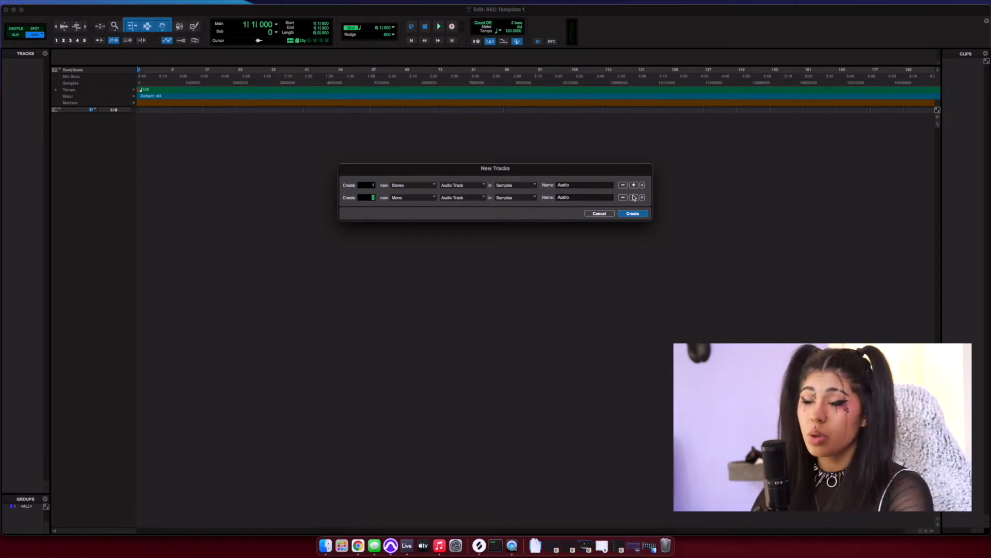
click(633, 197)
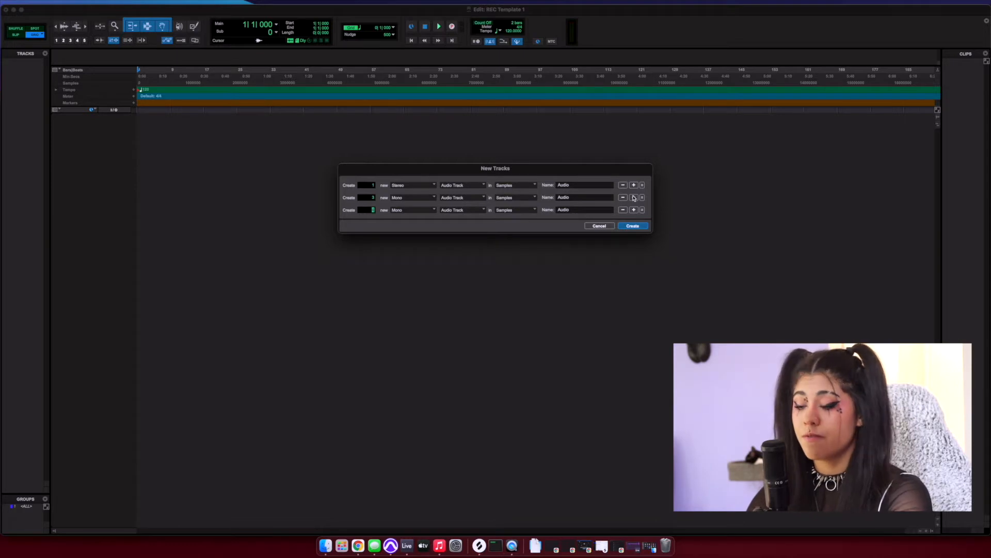
key(super+Down)
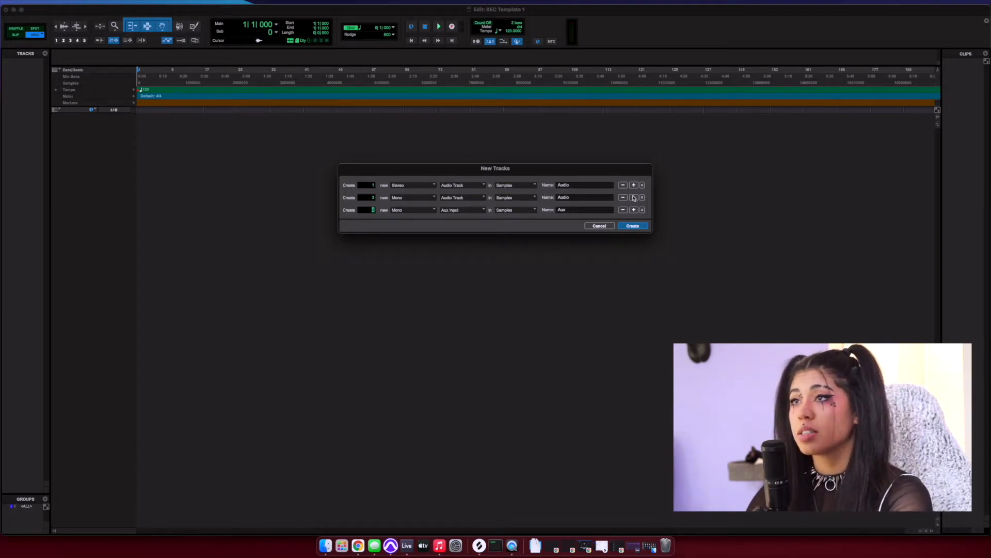
click(634, 210)
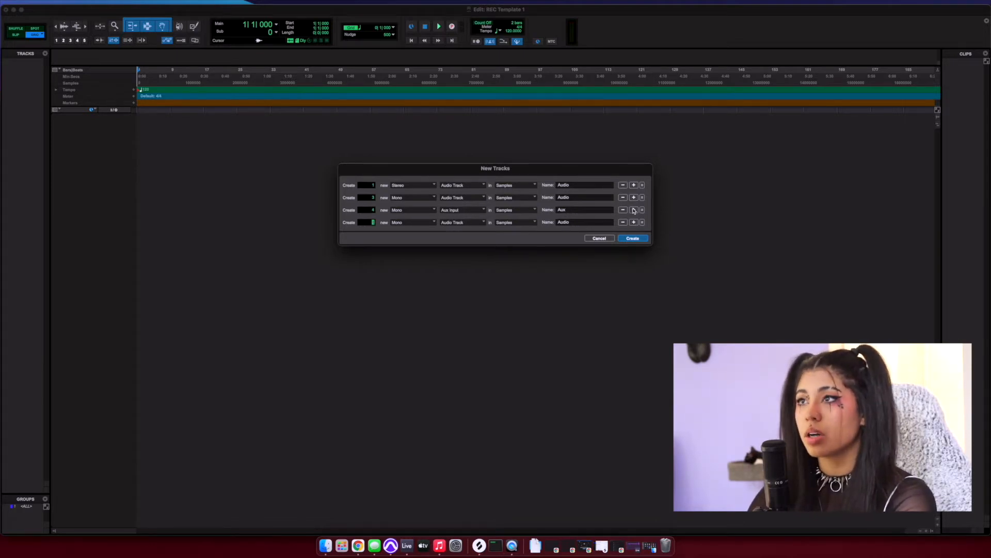
key(super+Down)
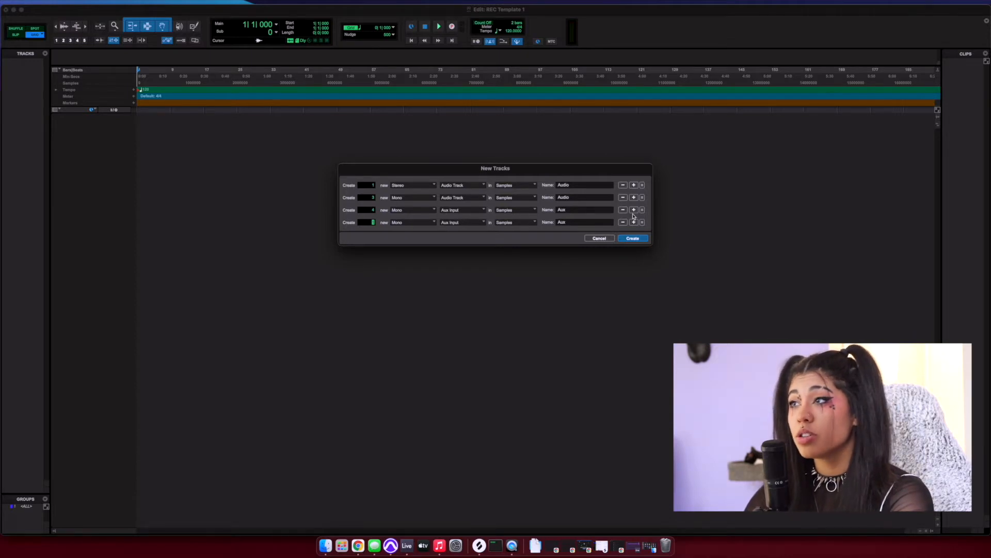
click(634, 222)
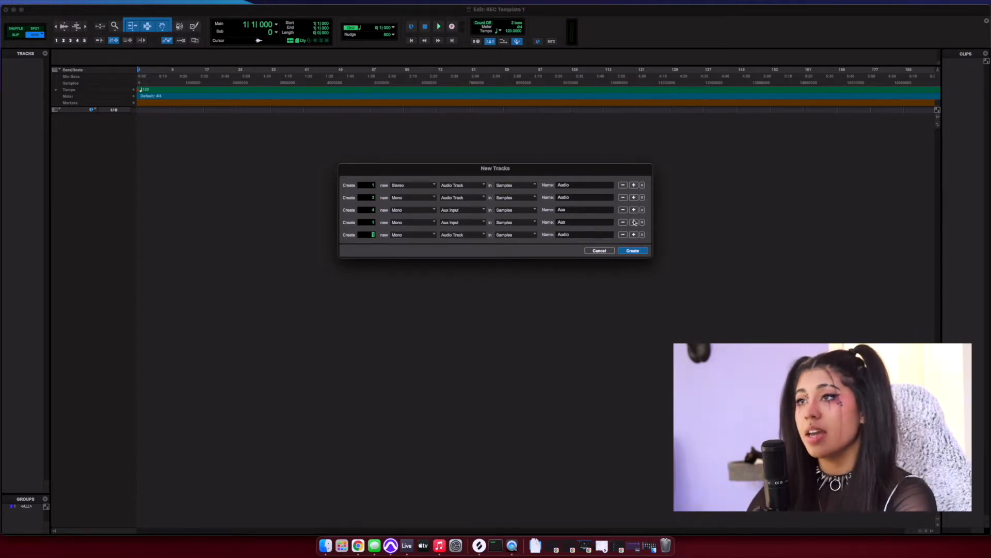
key(super+Down)
key(super+Down)
key(super+Down)
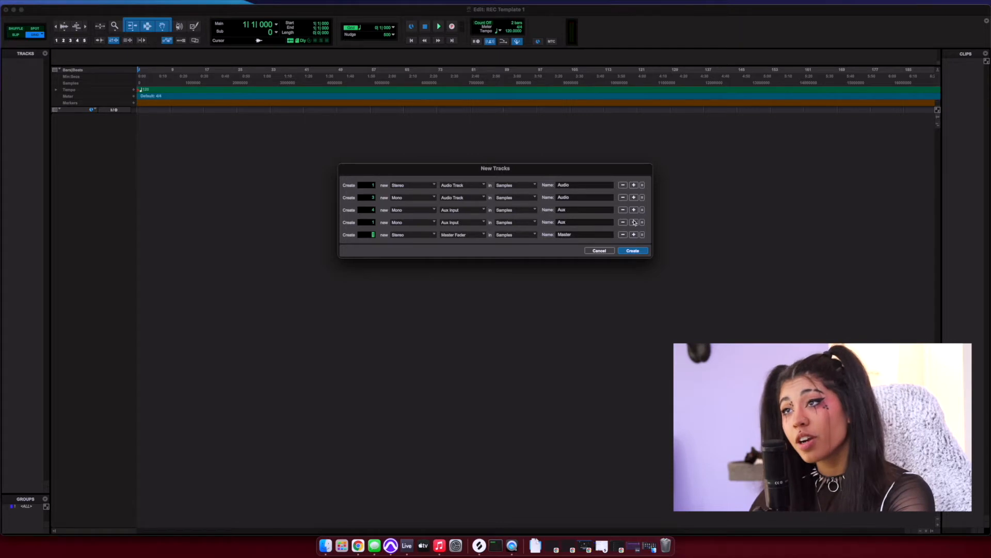
click(625, 252)
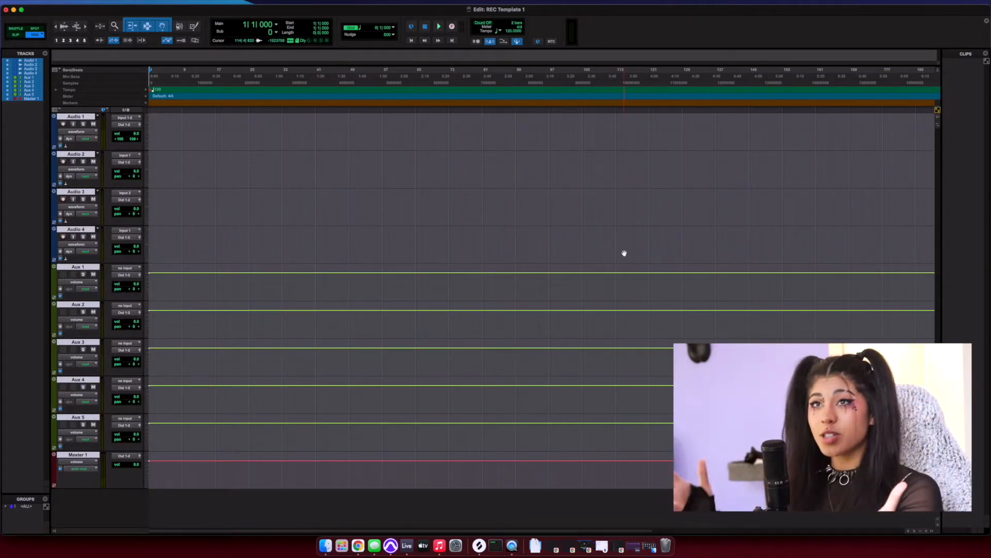
Rename the Audio 1 track as Beat.
click(63, 118)
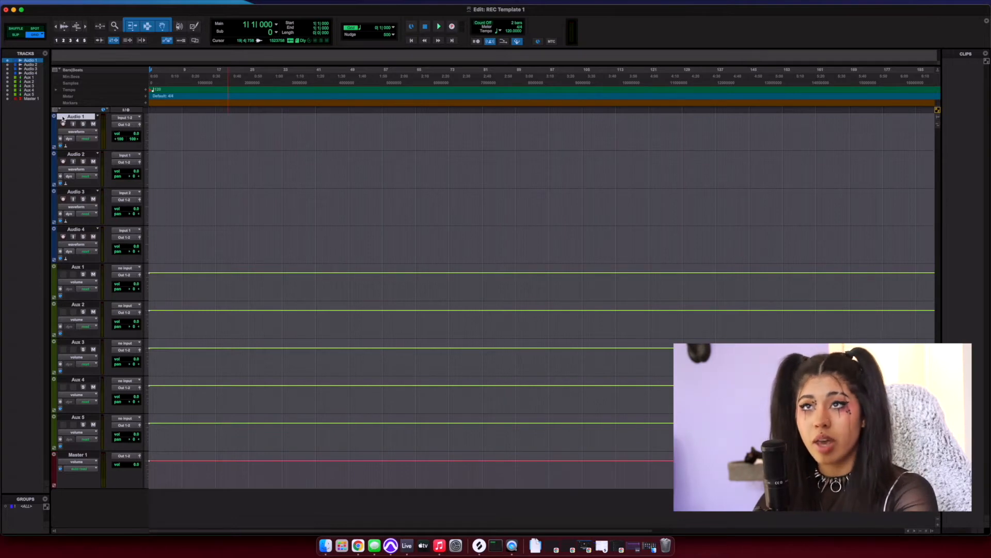
double_click(62, 118)
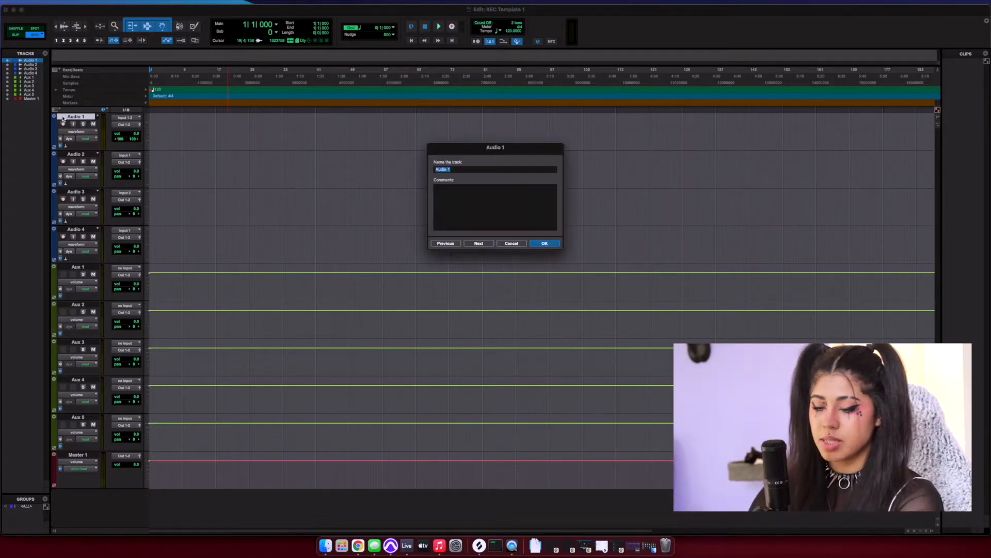
text(Beat)
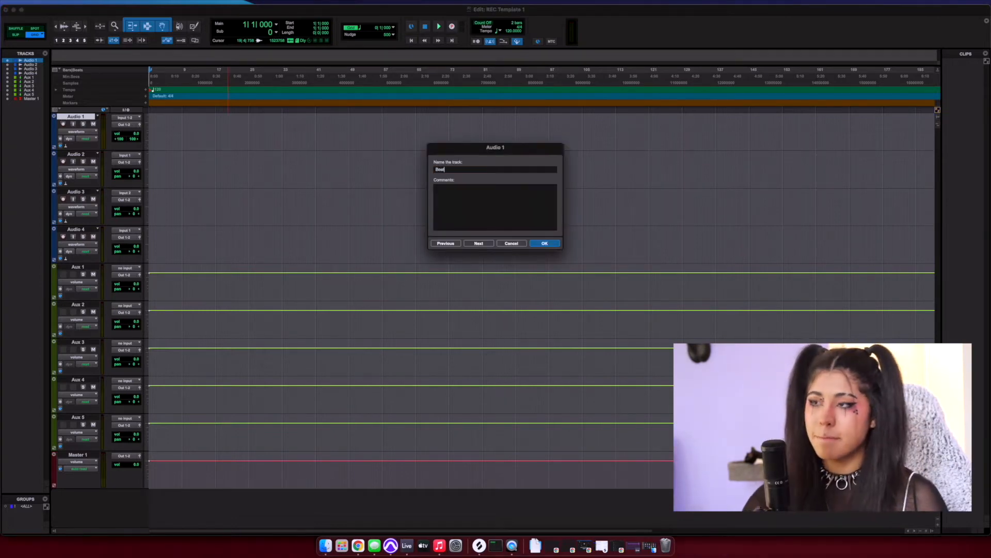
key(Return)
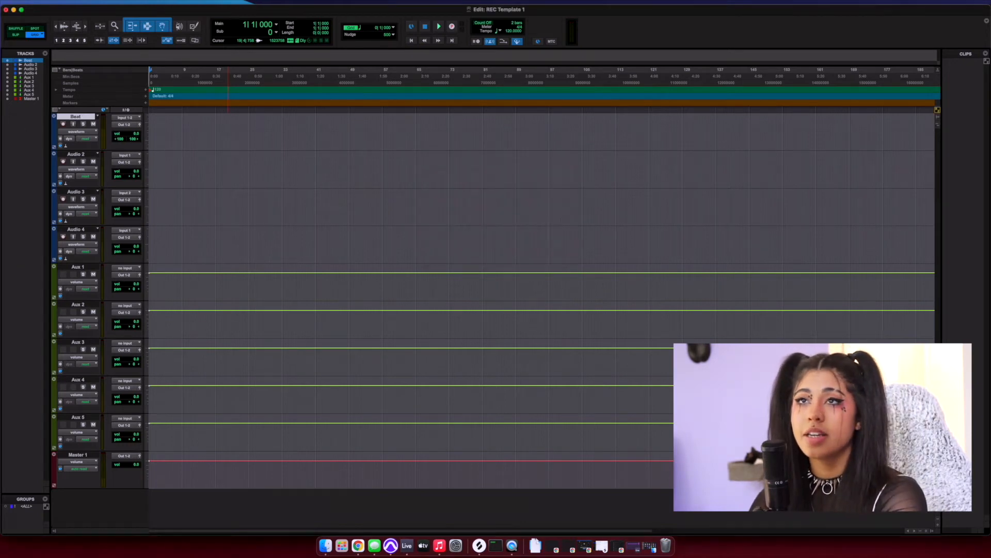
Rename the Audio 2 track as REC and colour it red.
double_click(67, 155)
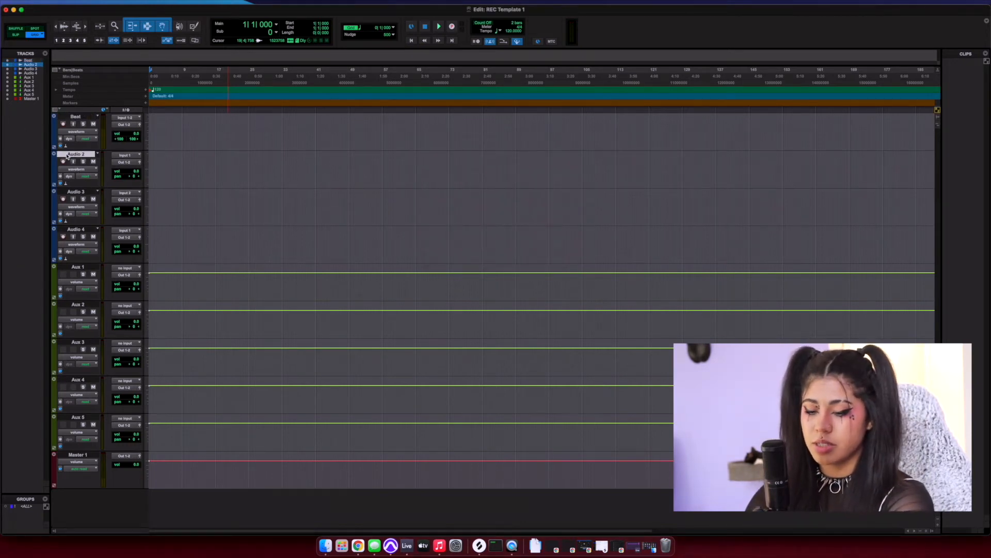
text(REC)
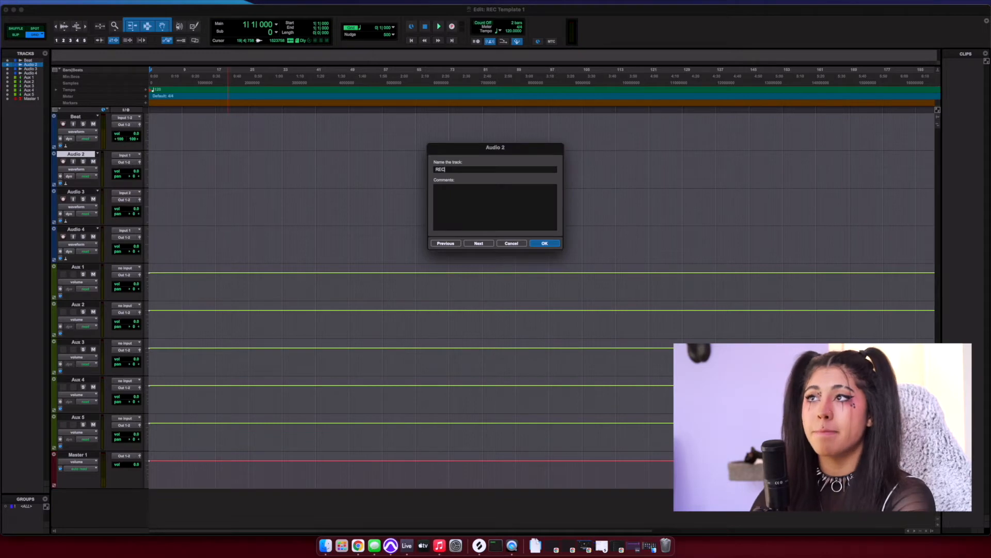
key(Return)
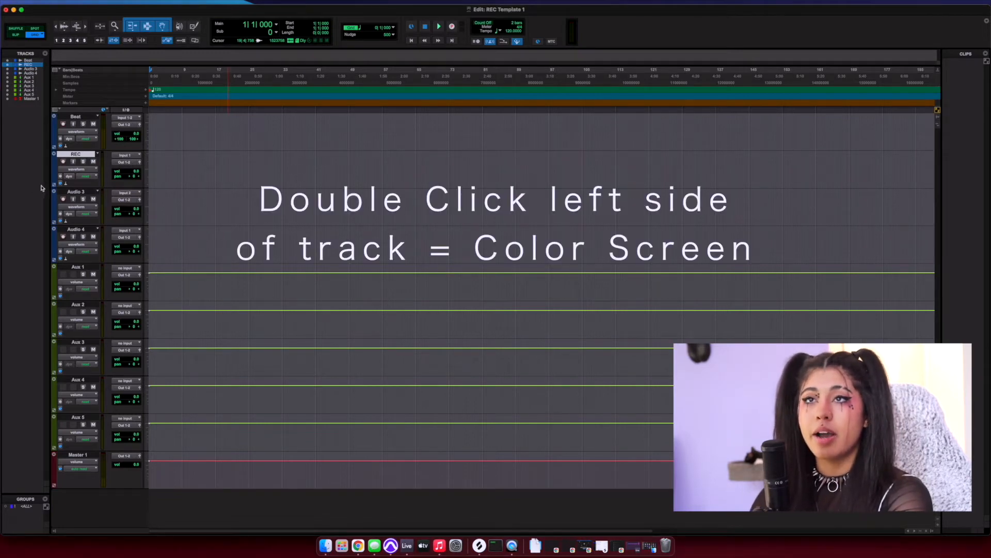
double_click(55, 168)
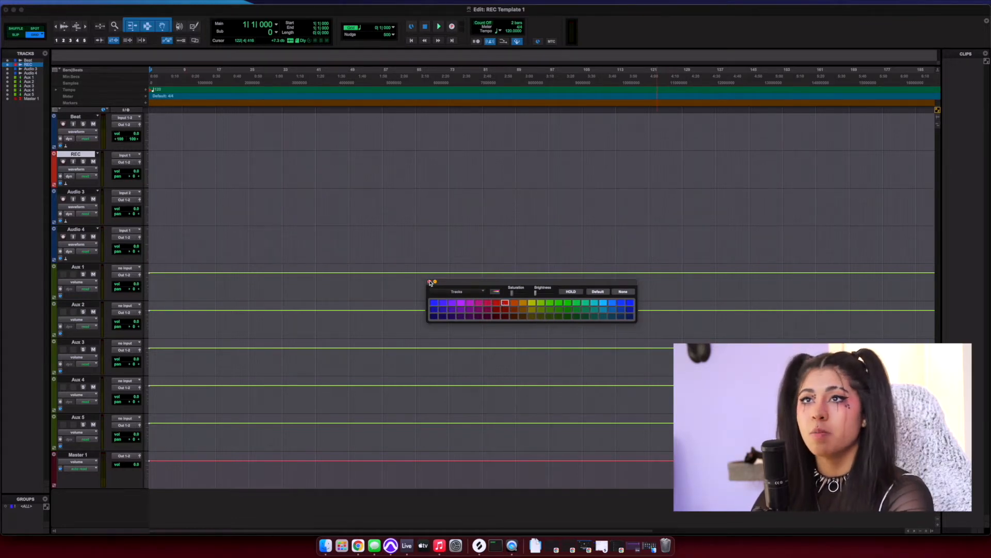
click(430, 282)
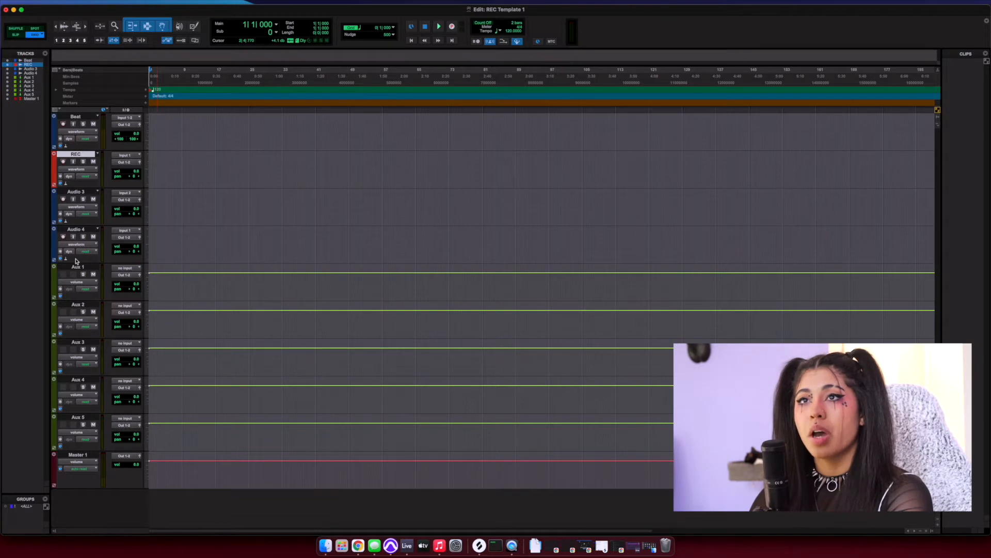
Rename the Audio 3 track with the artist's name and the Audio 4 track as Libs.
double_click(73, 193)
text(Kidarah)
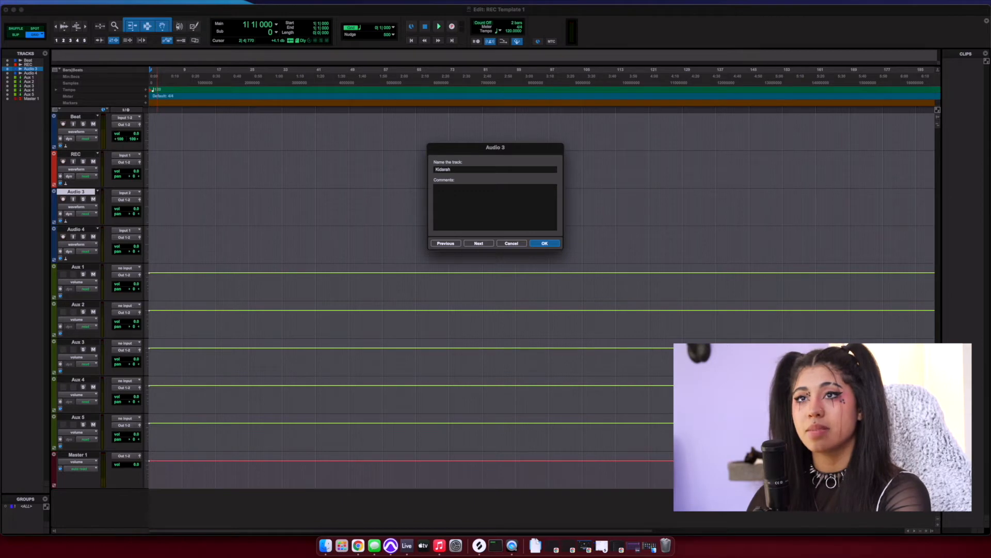
key(Return)
double_click(62, 230)
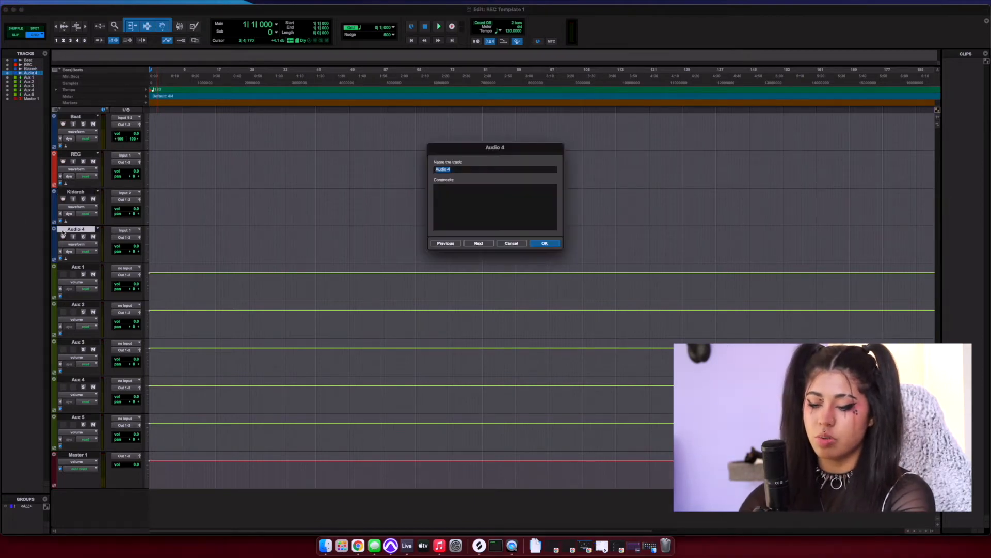
text(Lil)
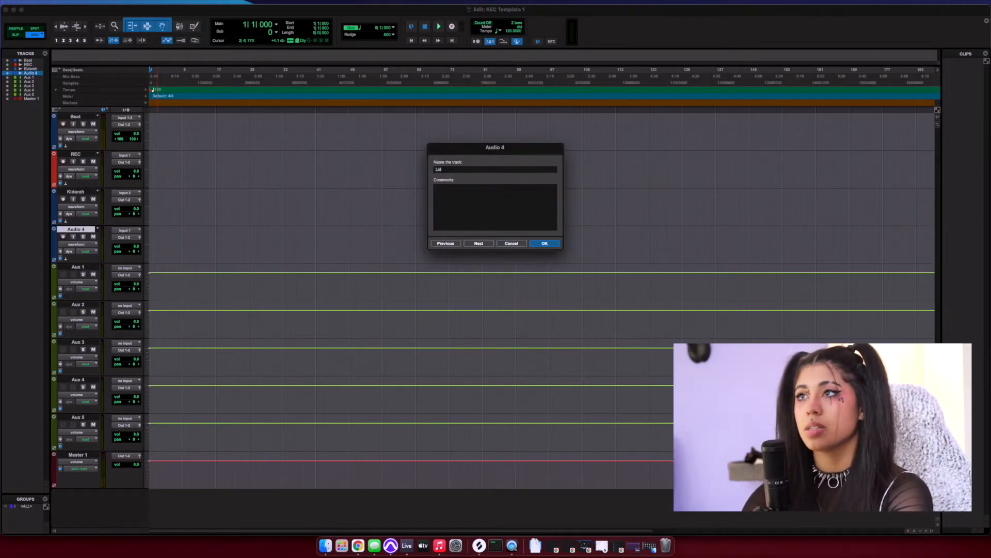
text(s)
key(Return)
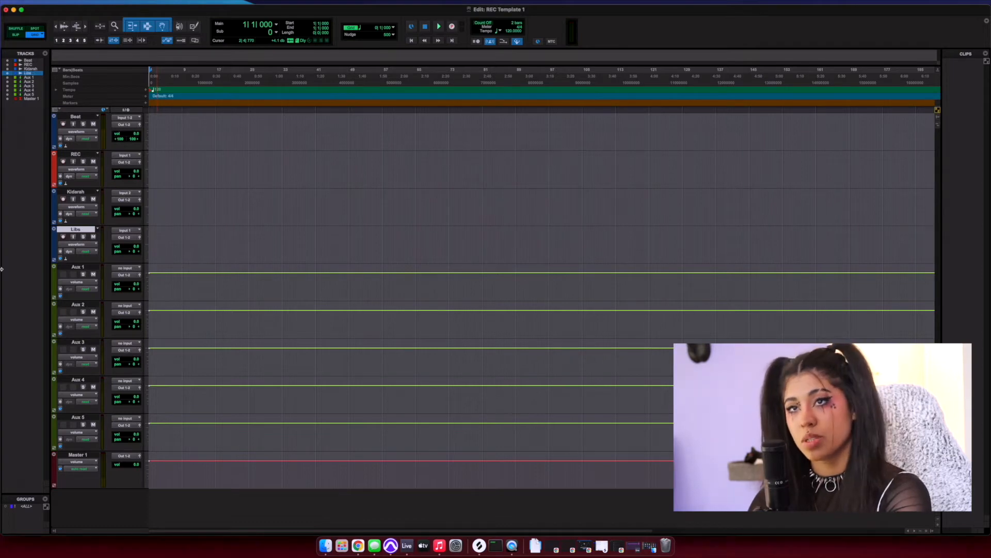
Rename the Aux 1 track as Input and colour it red.
double_click(77, 267)
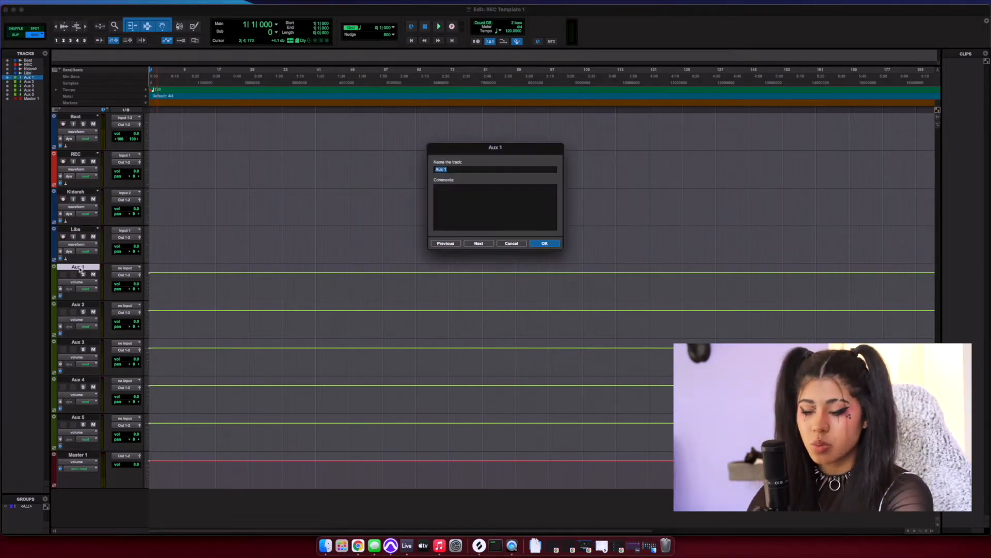
text(In)
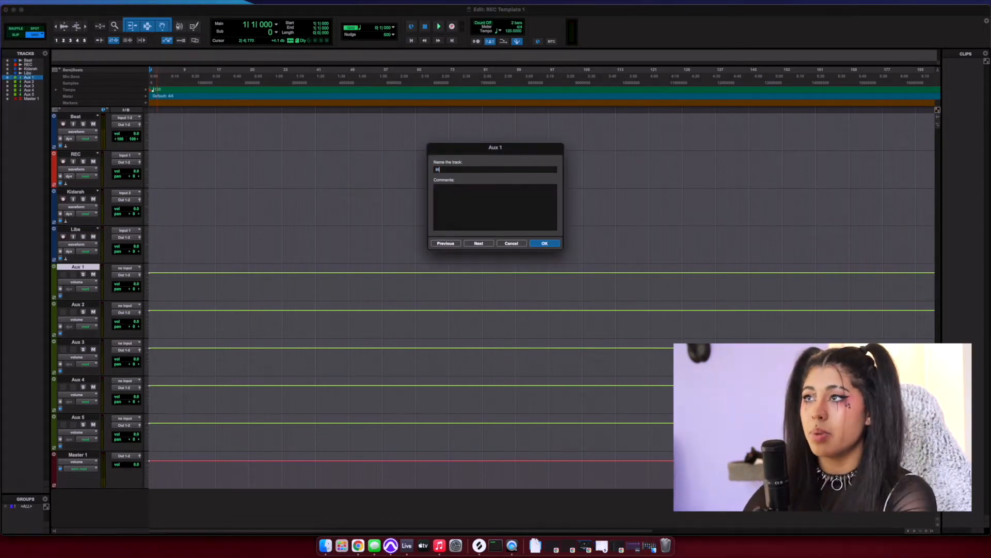
key(Return)
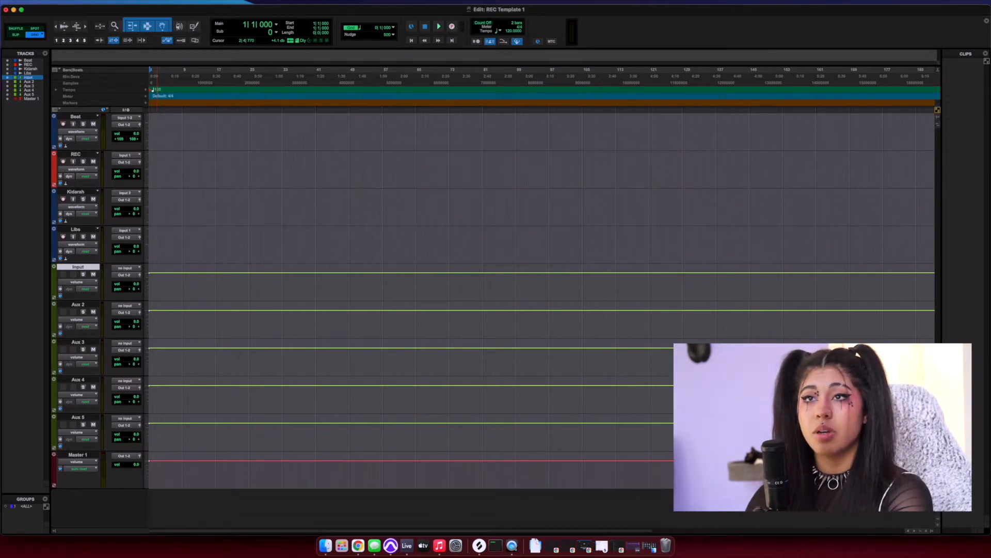
double_click(56, 279)
click(505, 304)
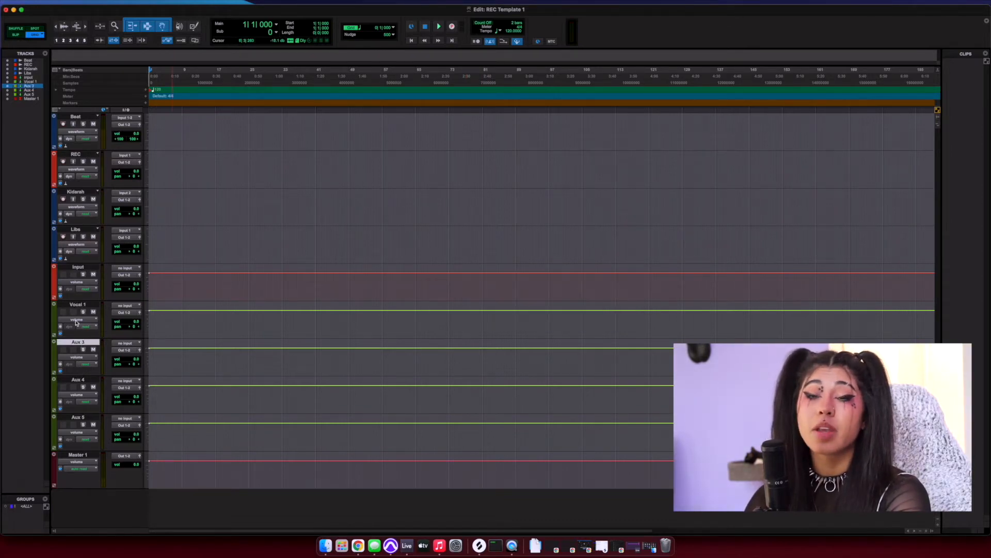
Delete the four mono aux tracks from Vocal 1 through Aux 5.
click(66, 305)
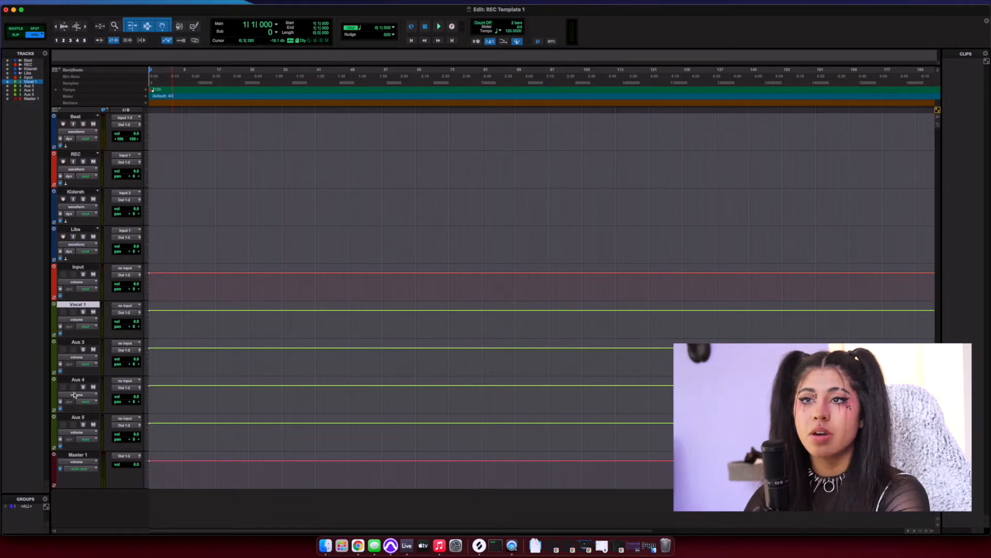
shift+click(72, 417)
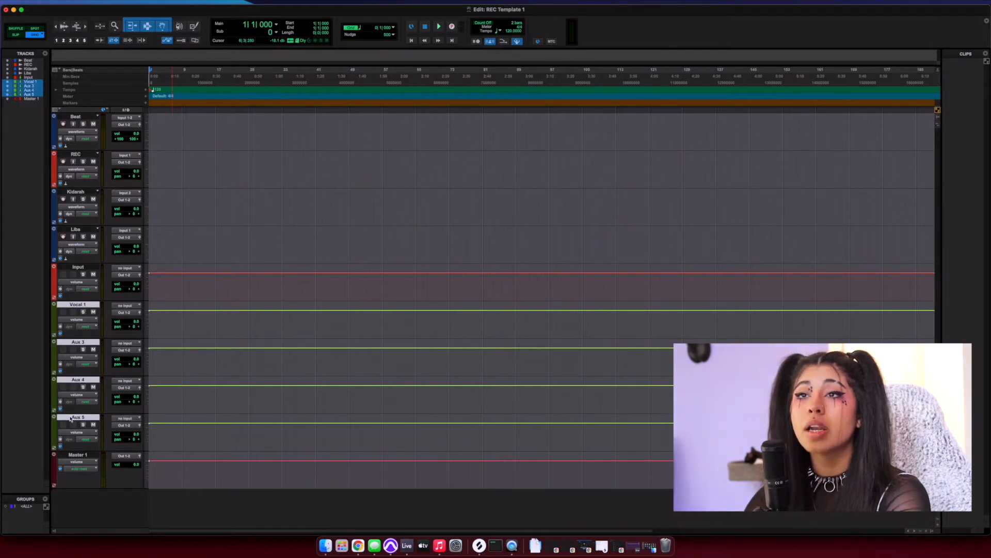
right_click(71, 418)
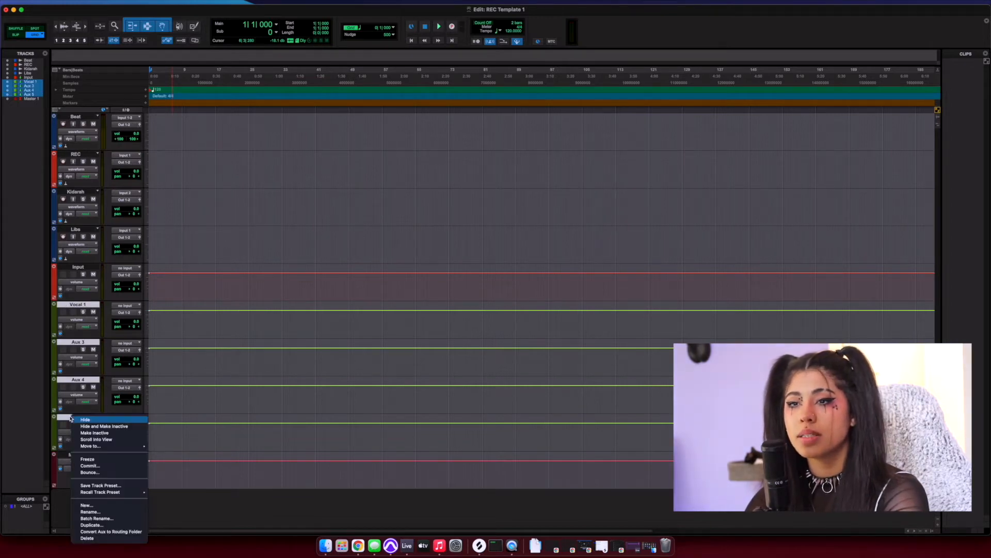
click(95, 540)
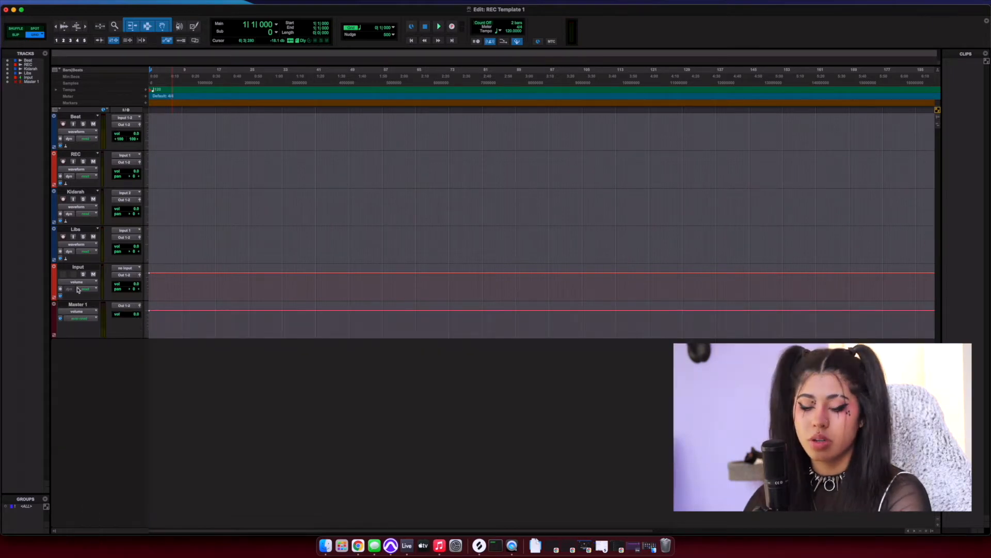
Create four new stereo Aux Input tracks directly below the Input track.
click(76, 267)
key(shift+super+n)
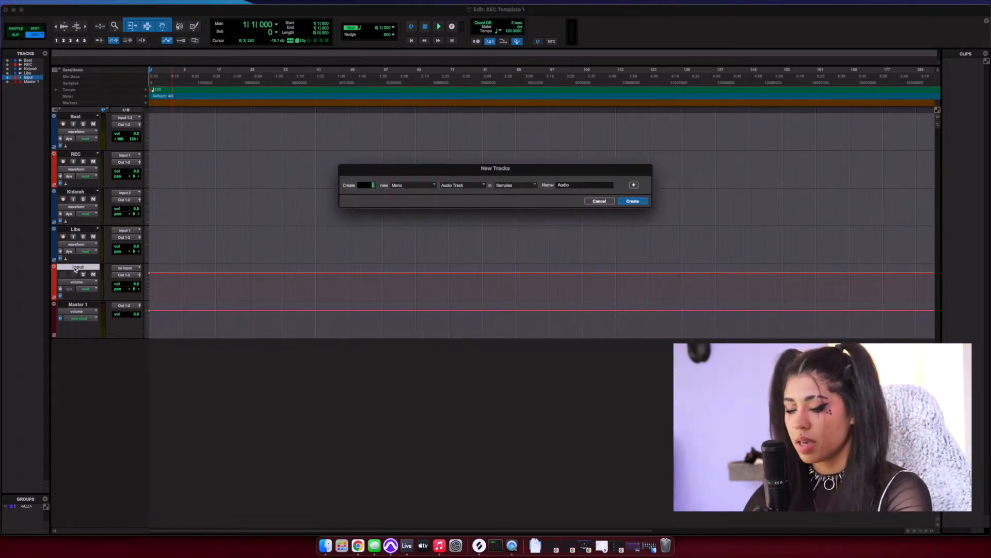
key(super+Right)
key(super+Down)
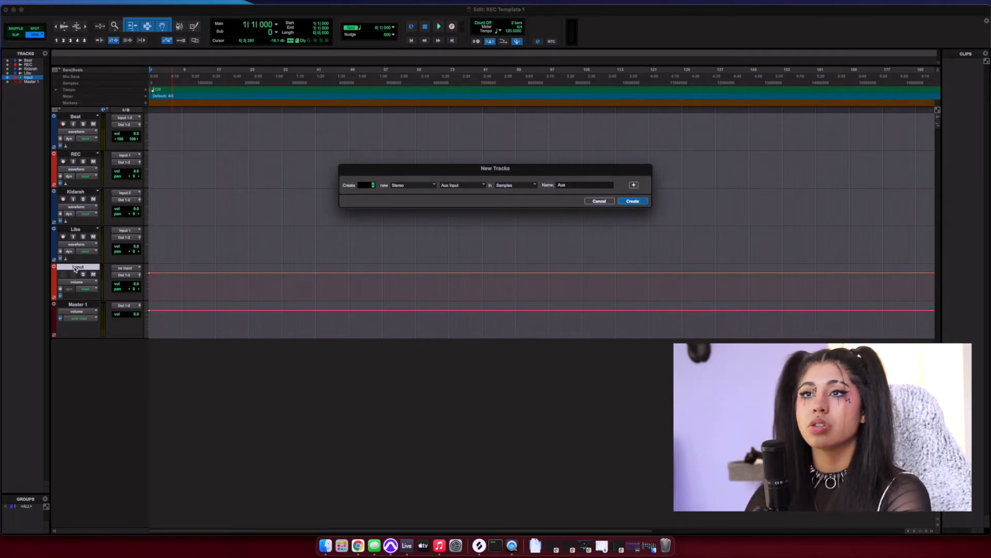
key(Return)
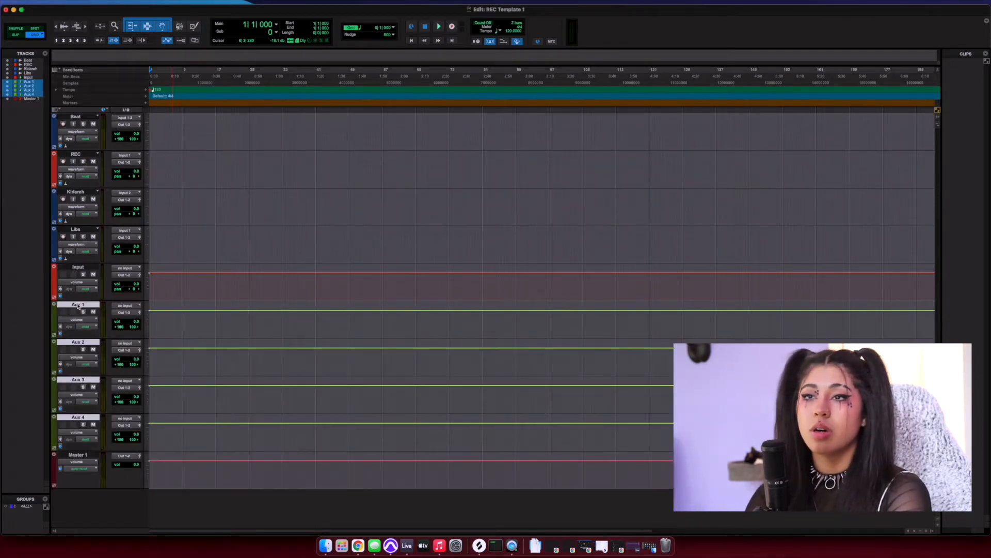
Rename the Aux 1 track as Vocal 1 and the Aux 2 track as Reverb.
right_click(78, 306)
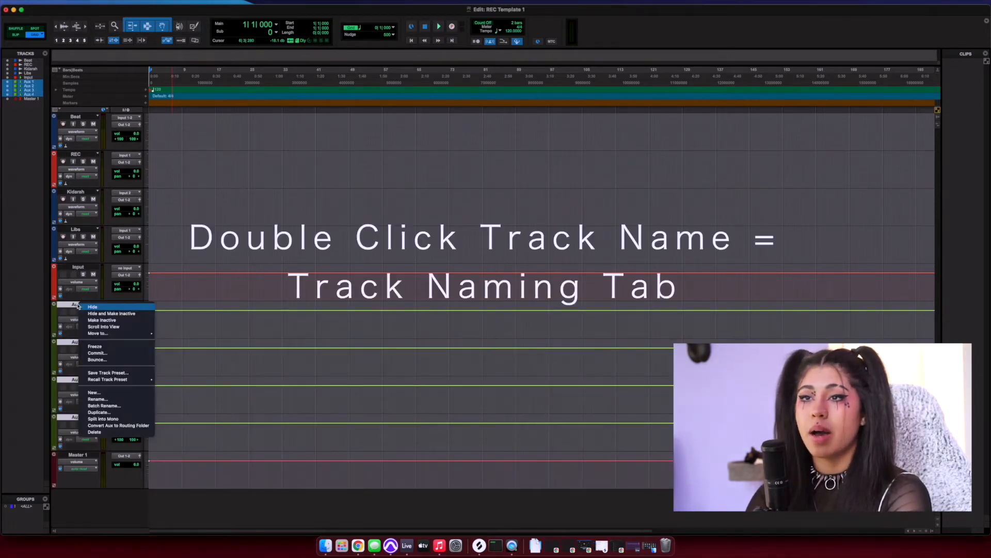
click(98, 399)
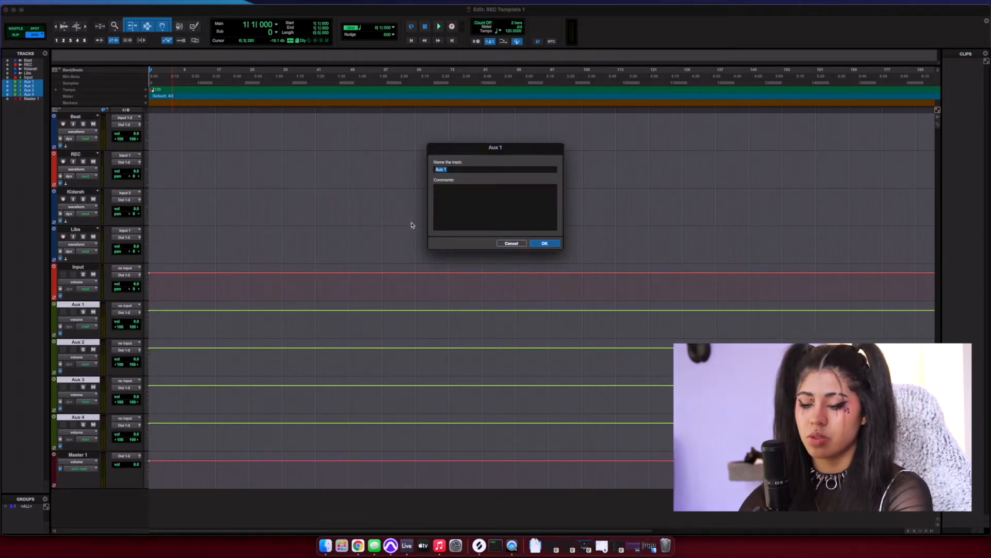
text(Vocal 1)
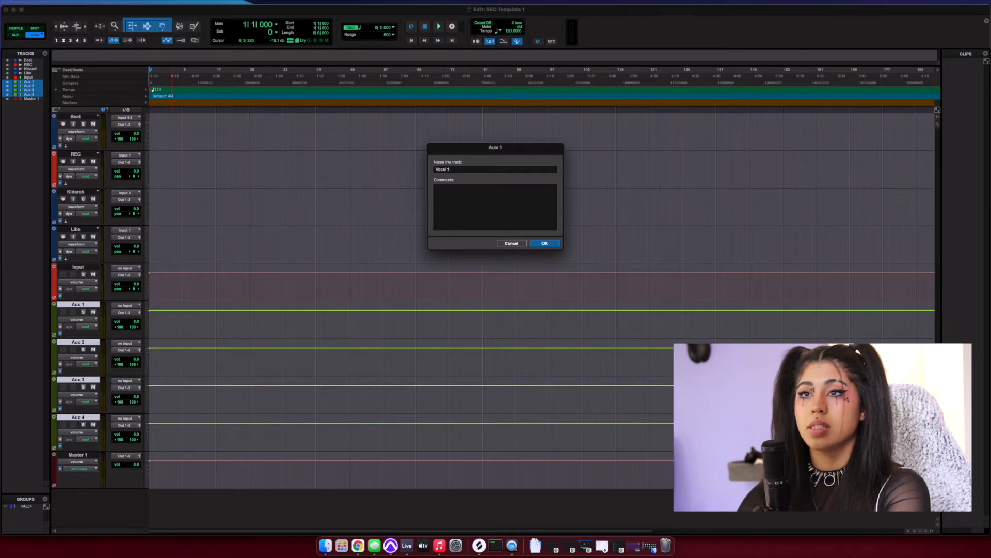
key(super+Right)
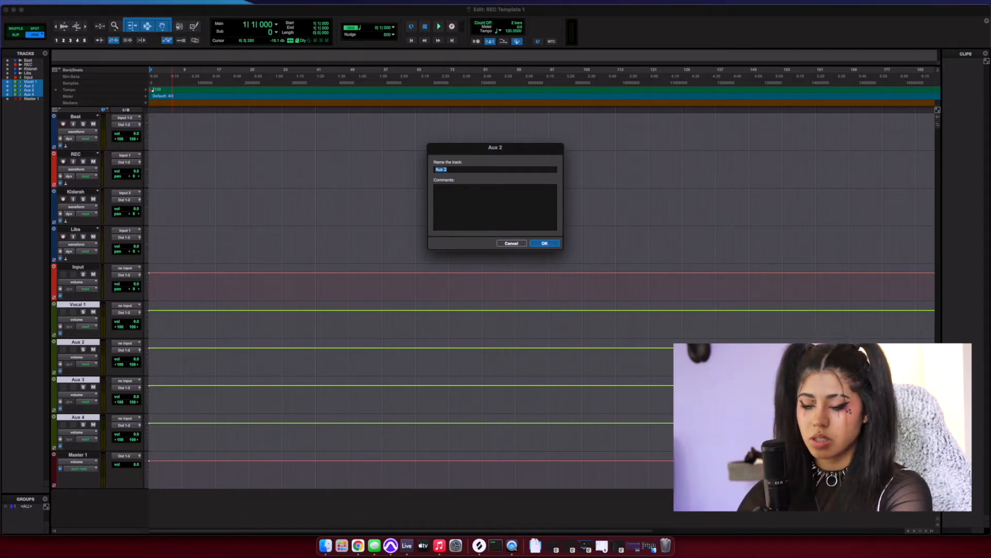
text(Reverb)
key(super+Right)
Rename the Aux 3 track as Delay and the Aux 4 track as Mix Bus.
text(D)
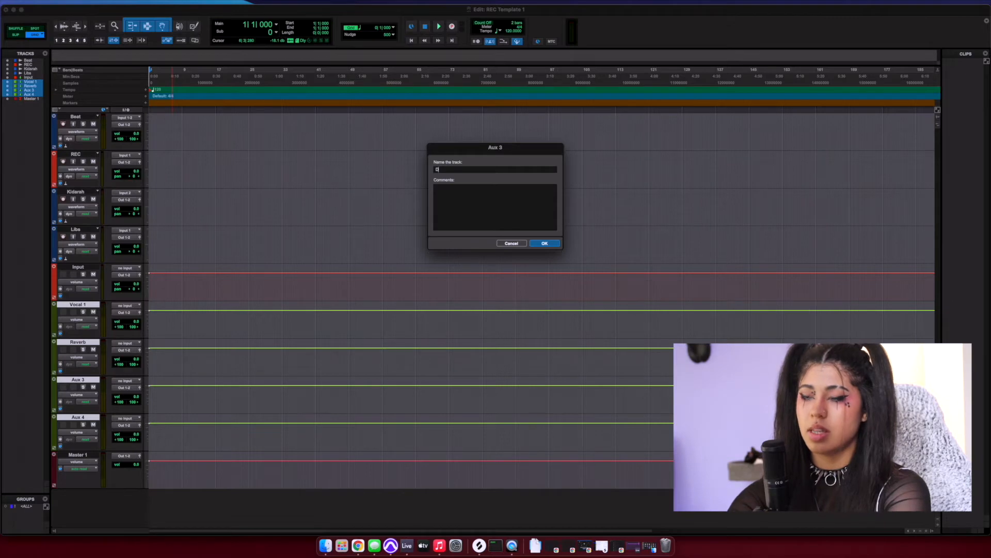
text(elay)
key(super+Right)
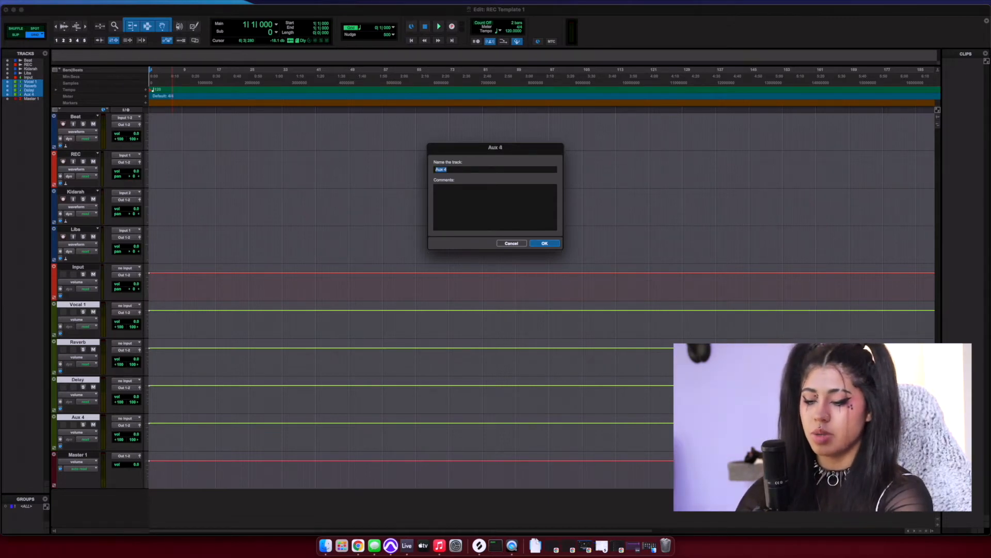
text(Mix Bus)
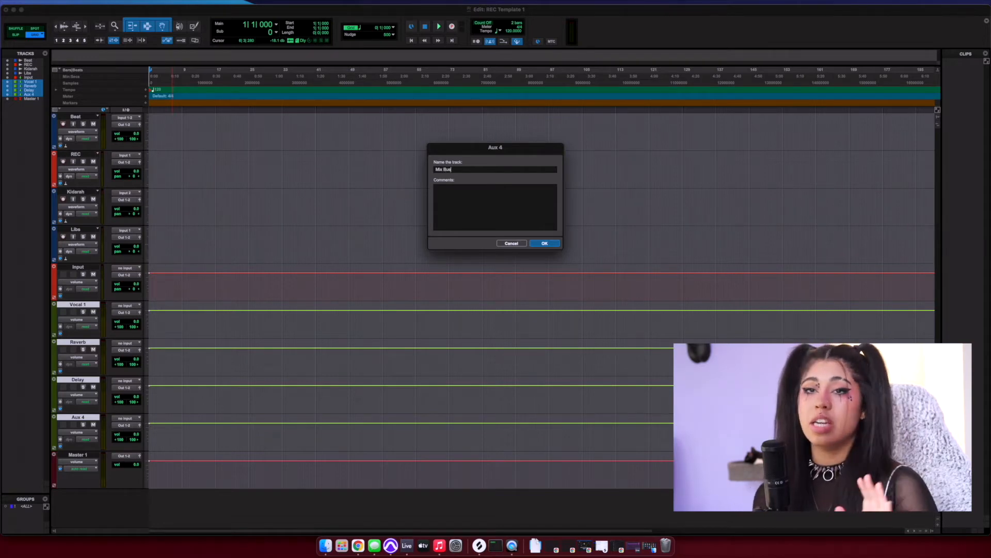
key(Return)
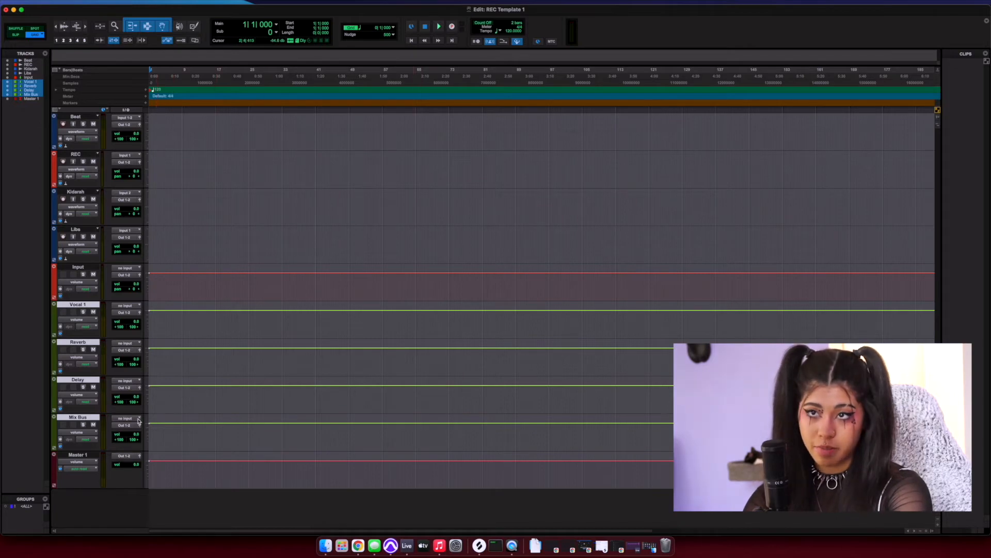
Create a click track directly below the Mix Bus track.
super+click(81, 417)
click(82, 417)
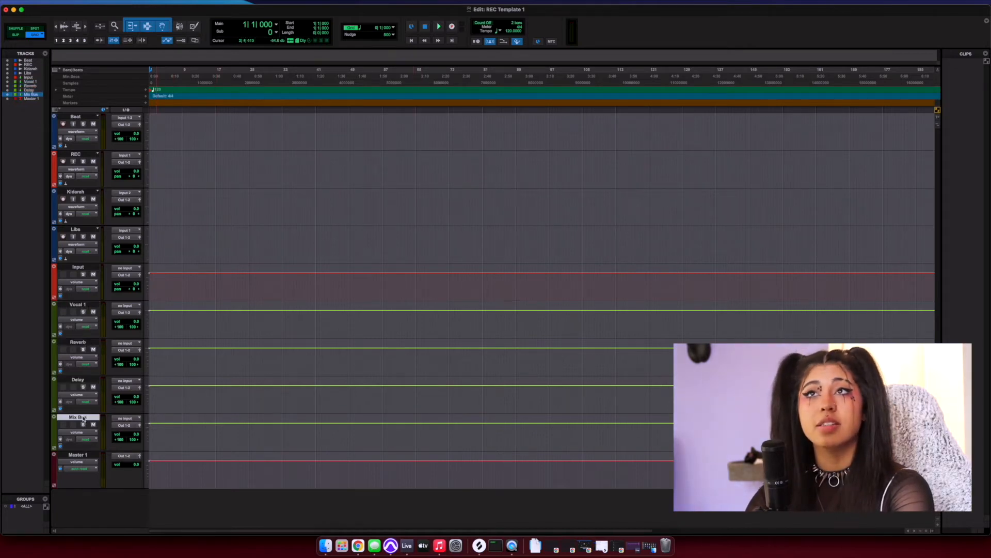
mouse_move(91, 2)
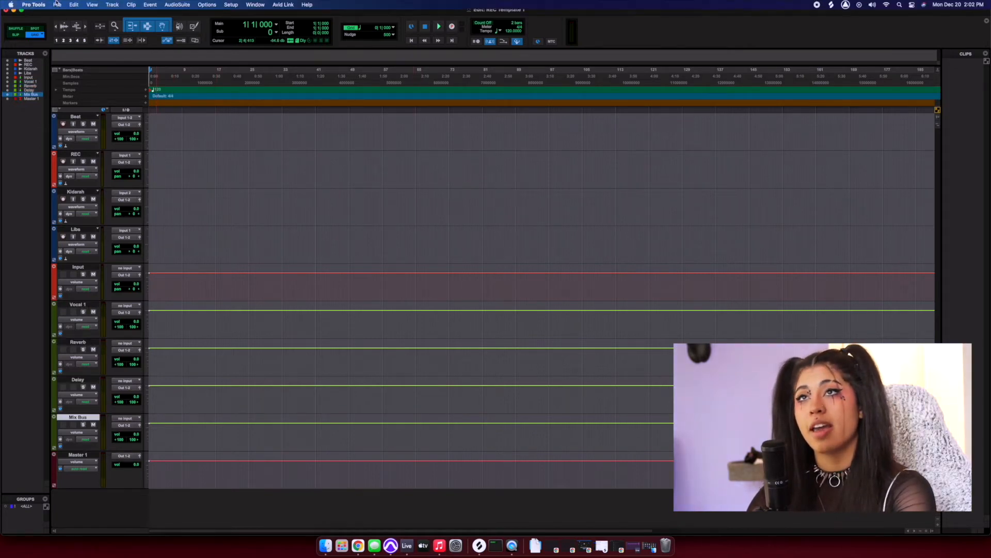
click(112, 4)
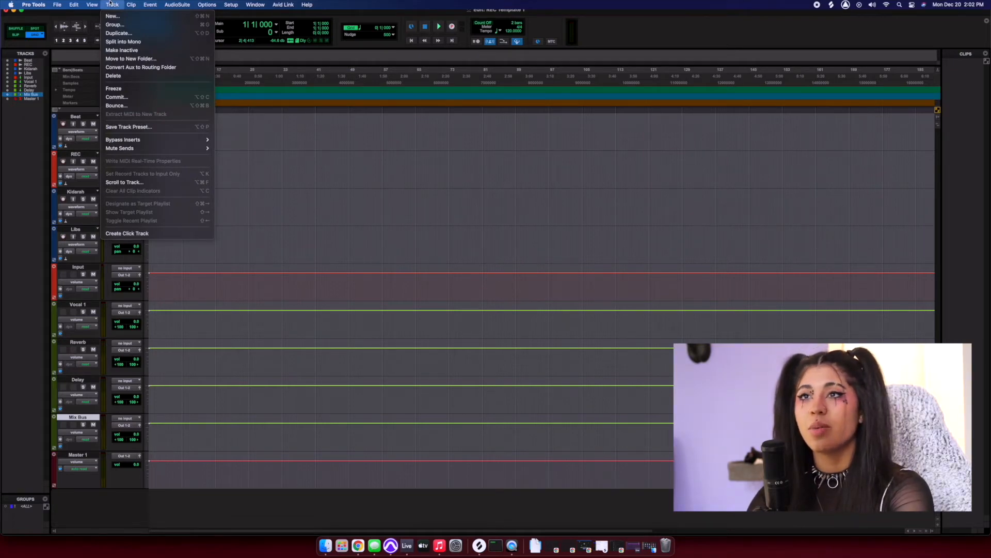
click(148, 234)
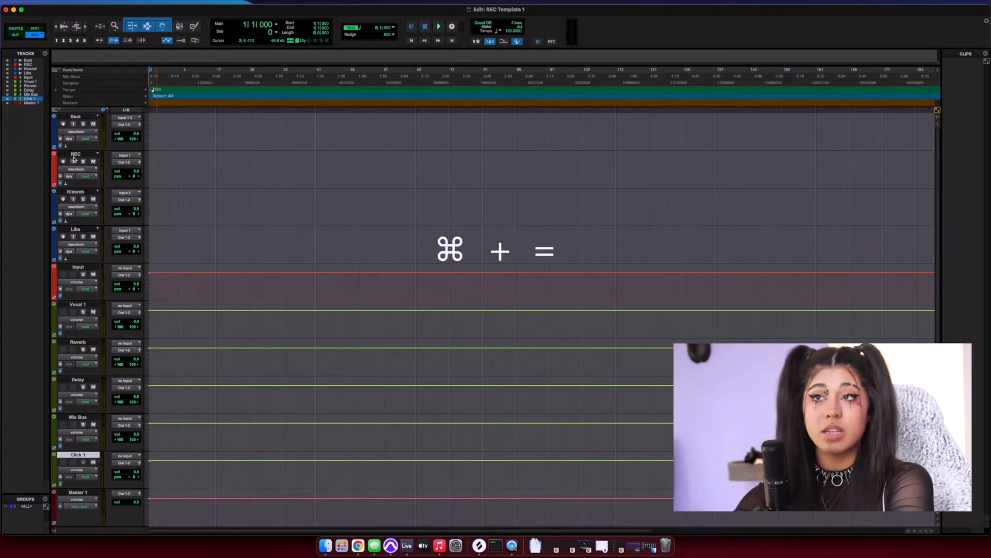
Show the Mix window and set the Vocal 1 track's input to the Vocal 1 (Stereo) bus.
key(super+equal)
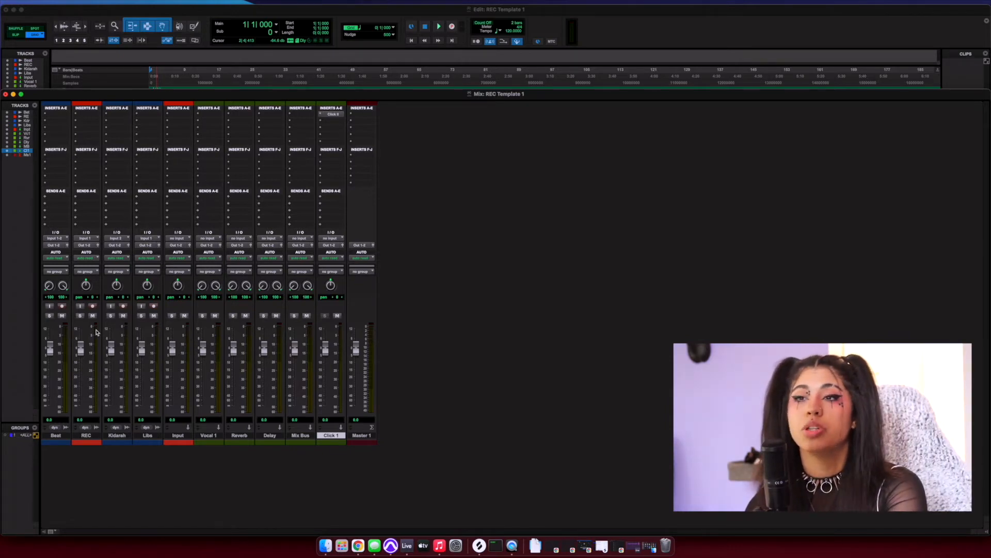
click(116, 437)
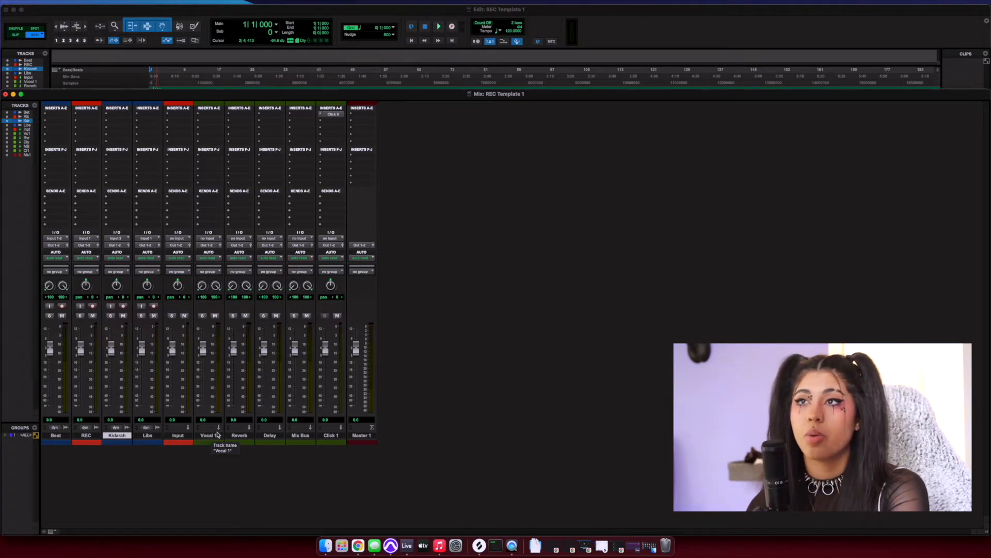
click(205, 437)
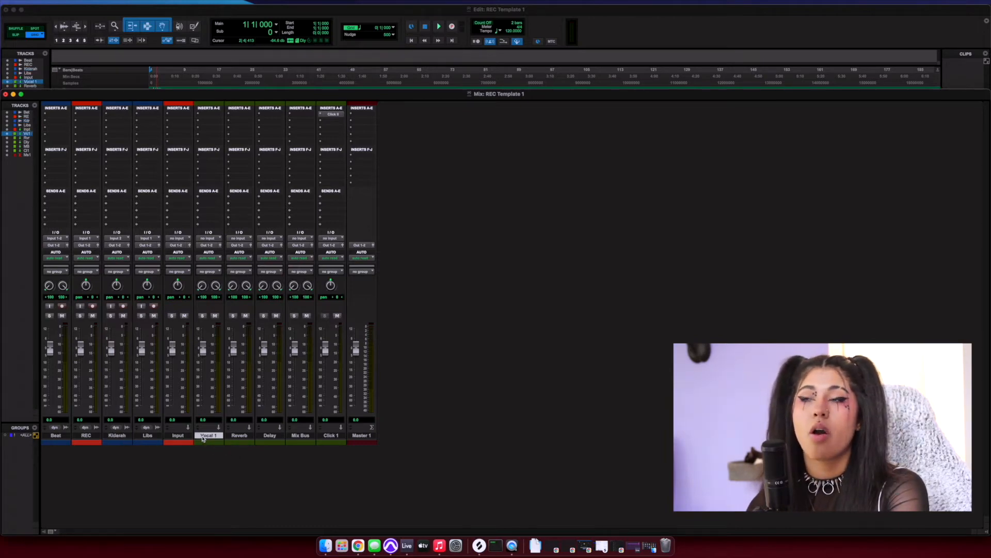
click(210, 239)
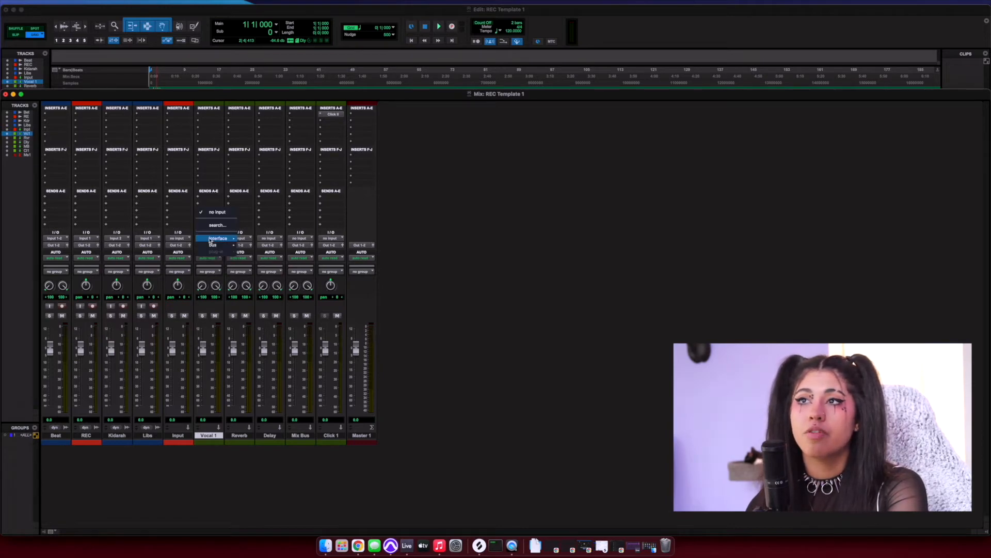
mouse_move(210, 241)
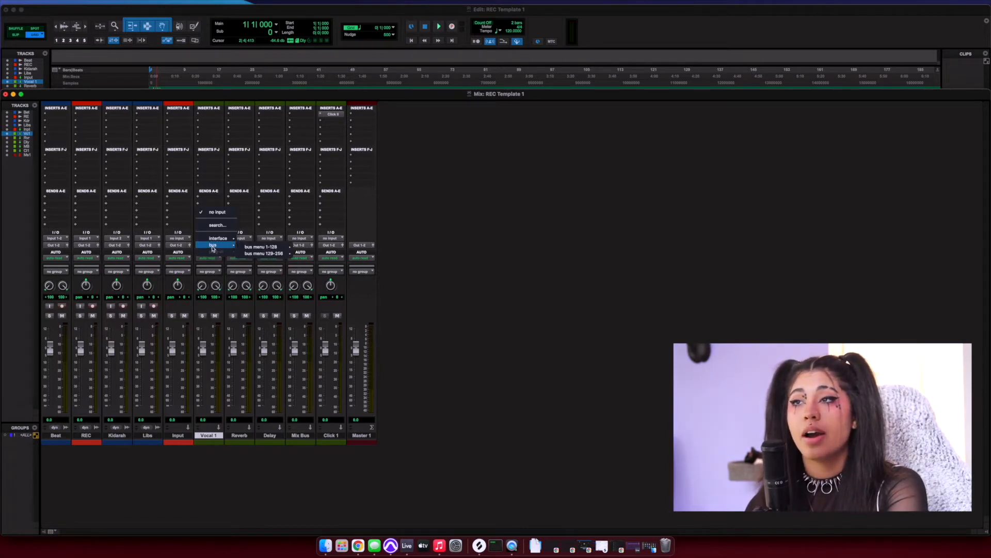
mouse_move(253, 247)
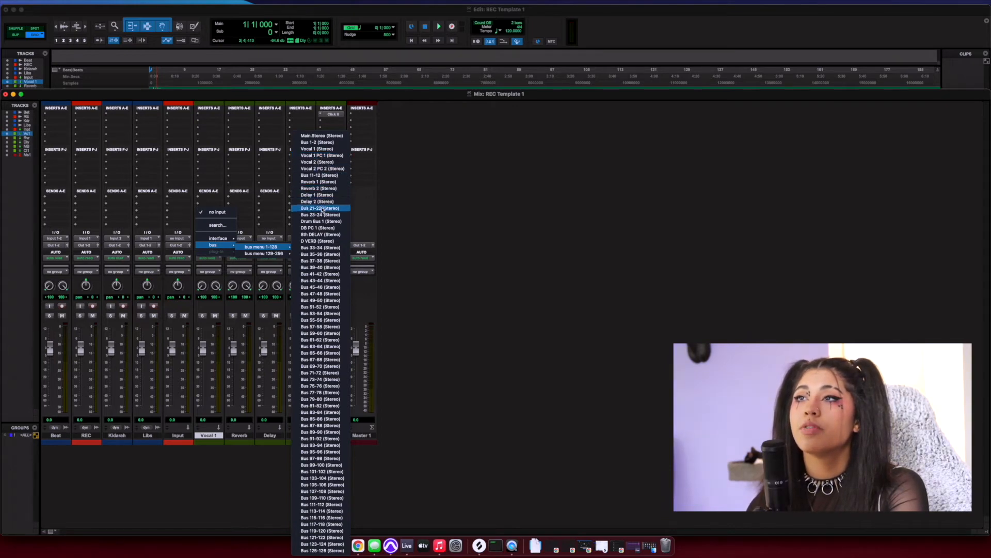
click(316, 155)
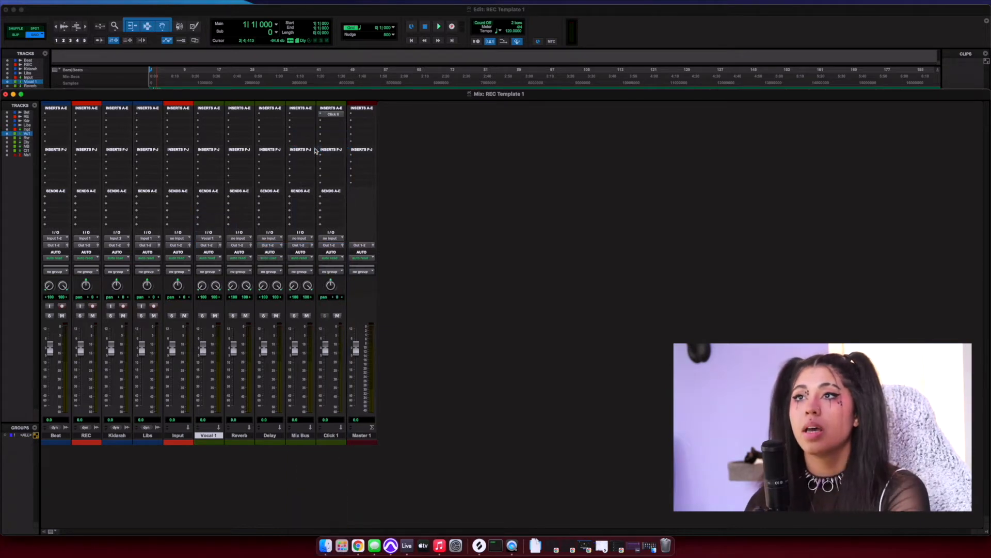
Route the Vocal 1 track's output to the Mix Buss 1 (Stereo) bus.
click(200, 248)
mouse_move(213, 252)
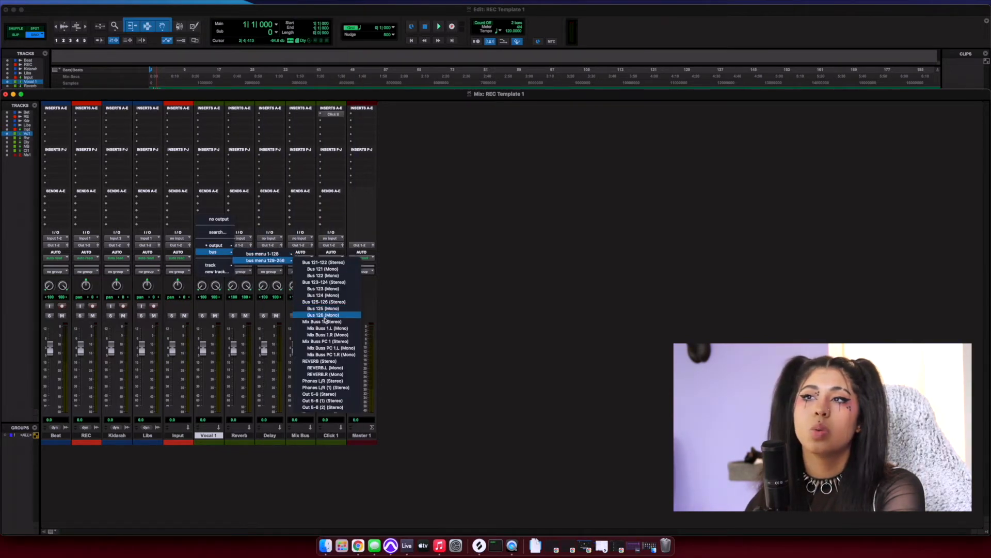
click(325, 321)
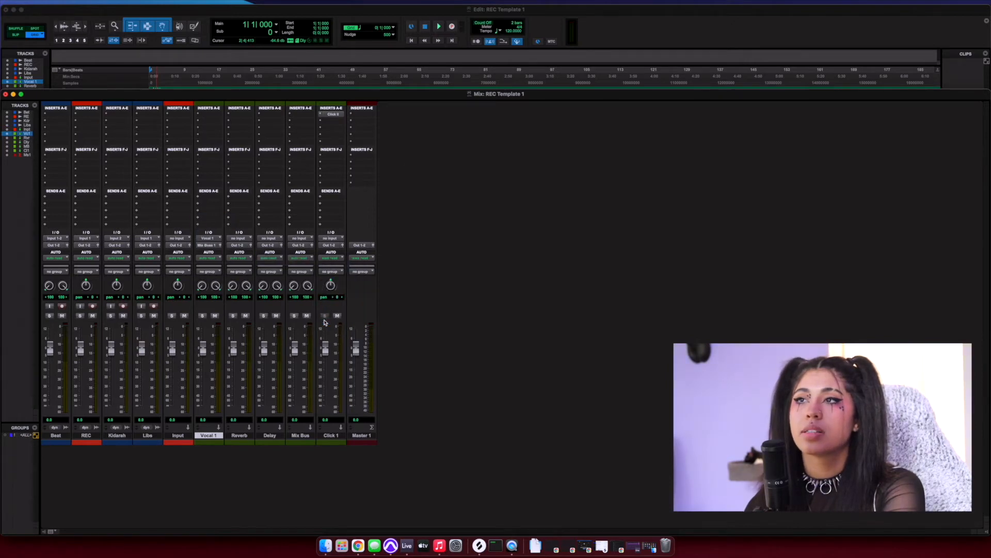
Set the Mix Bus track's input to the Mix Buss 1 (Stereo) bus.
click(300, 239)
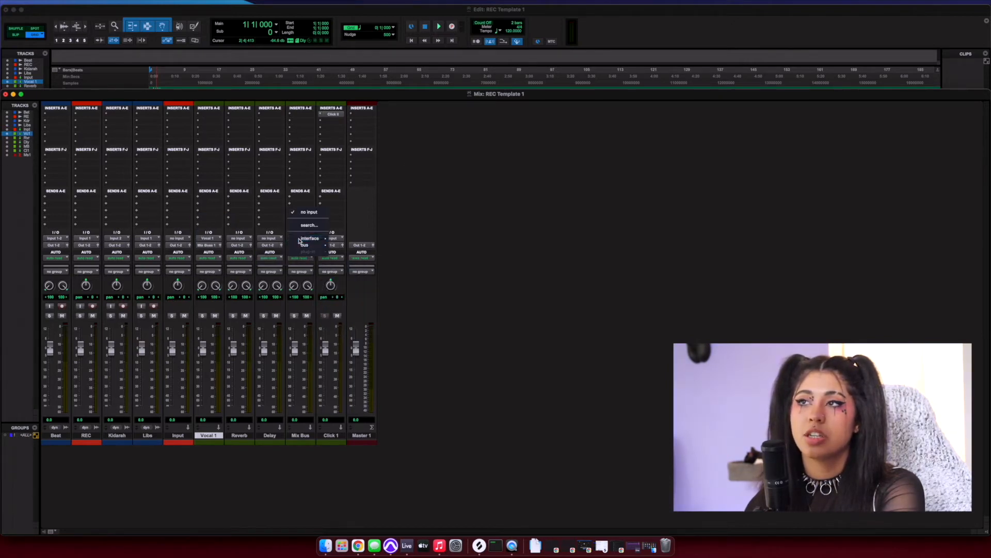
mouse_move(308, 245)
mouse_move(350, 254)
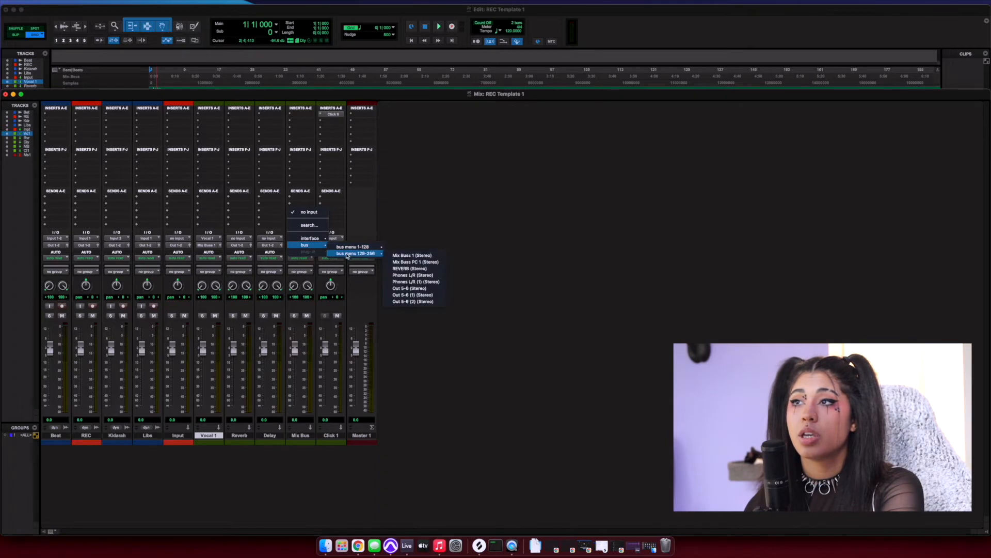
click(403, 256)
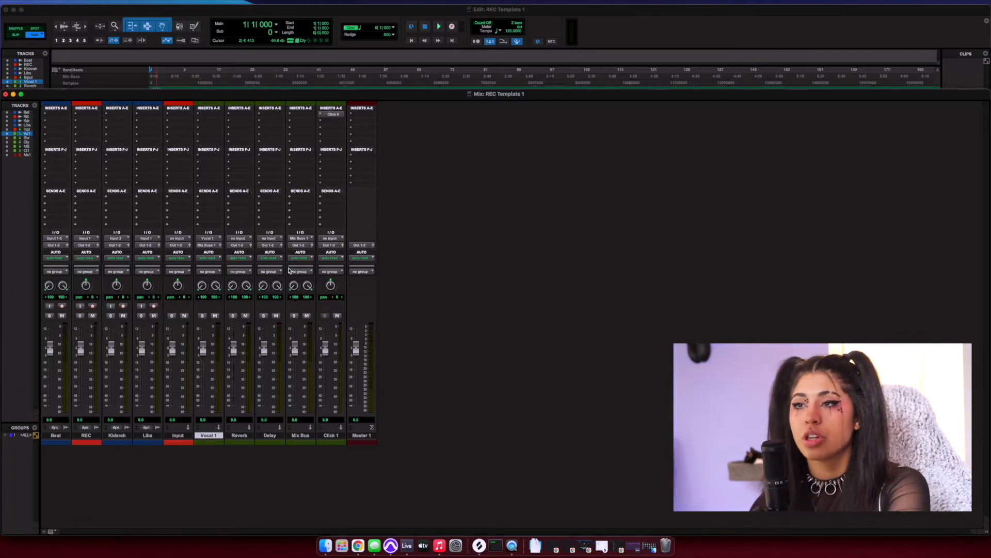
Set the Reverb track's input to the Bus 11-12 (Stereo) bus.
click(238, 238)
mouse_move(243, 246)
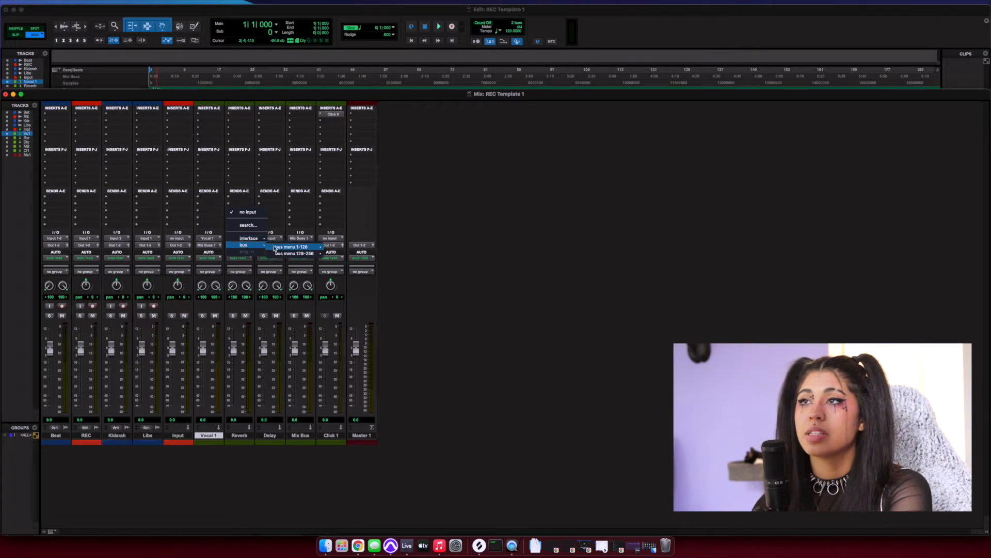
mouse_move(291, 247)
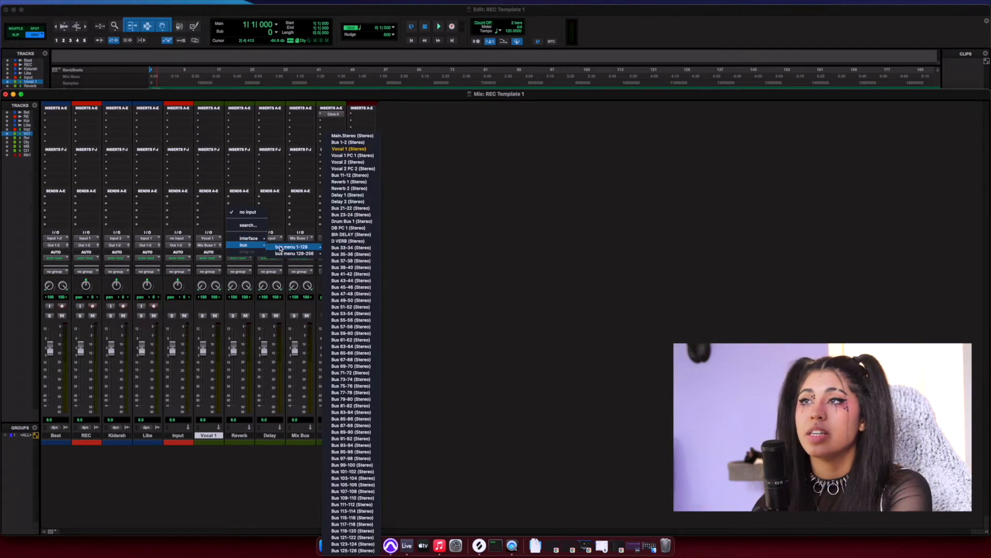
click(355, 177)
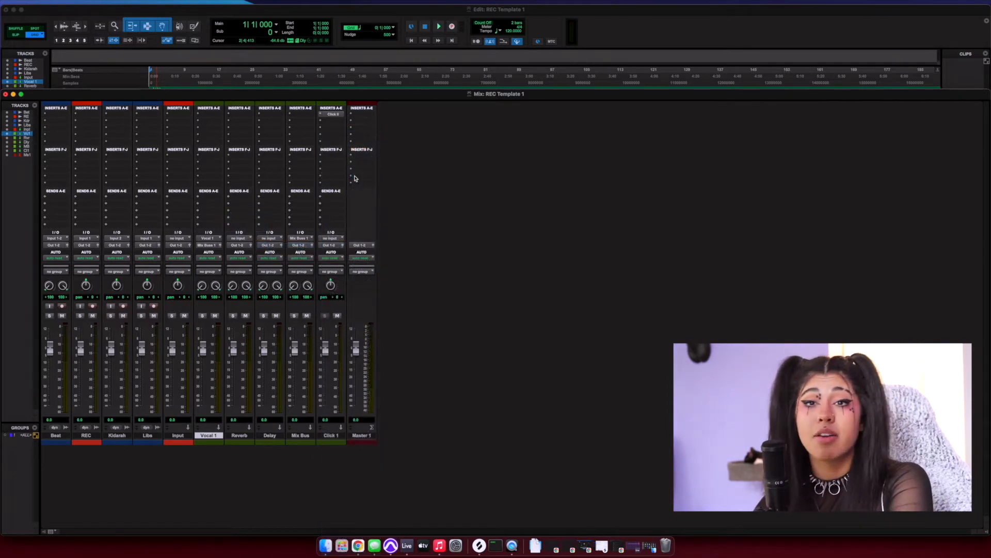
right_click(240, 241)
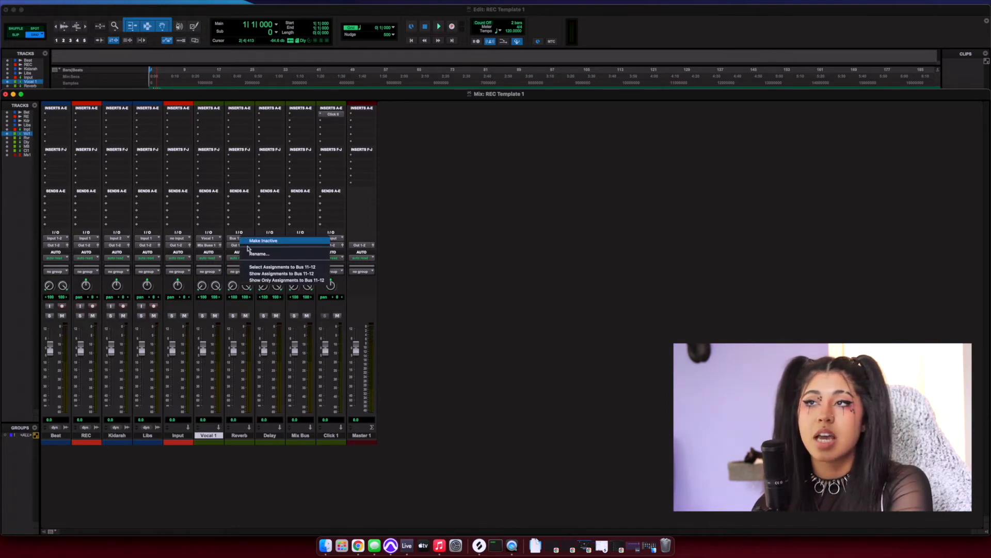
click(257, 255)
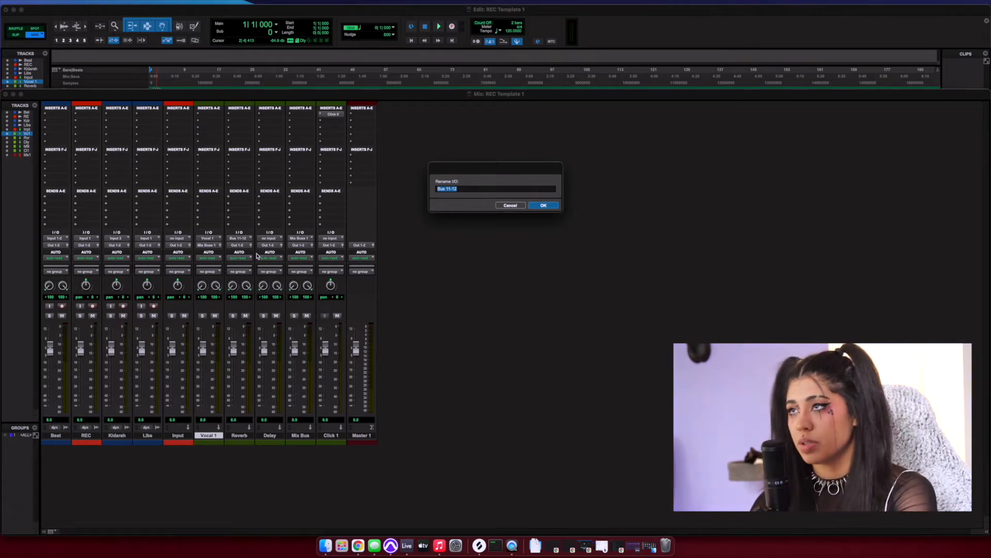
click(513, 205)
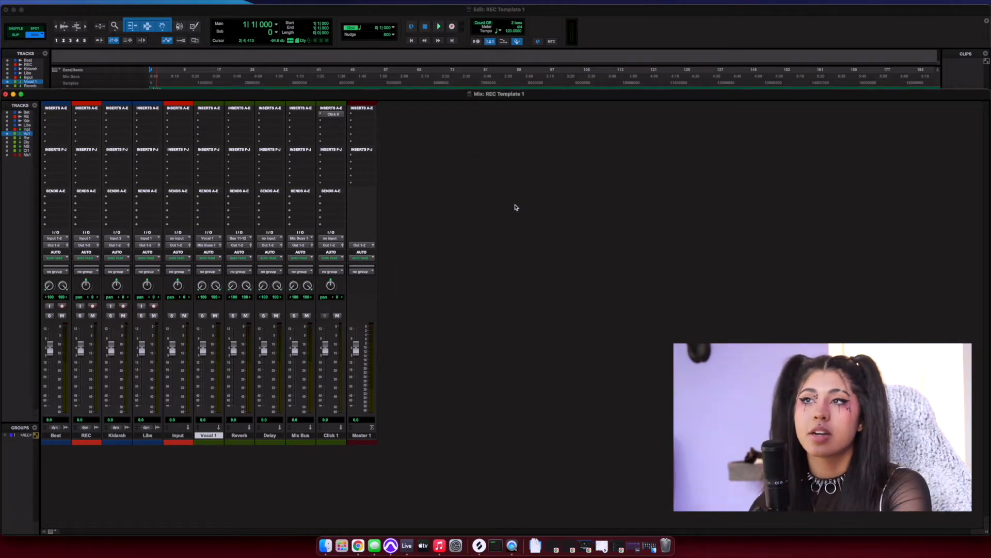
Set the Reverb track's input to the Reverb 1 (Stereo) bus.
click(240, 239)
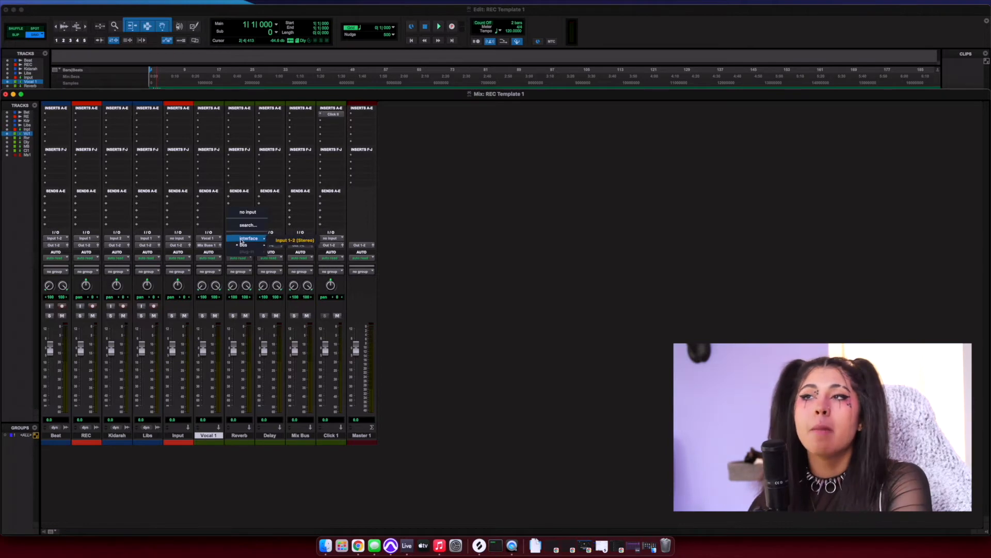
mouse_move(243, 245)
mouse_move(292, 247)
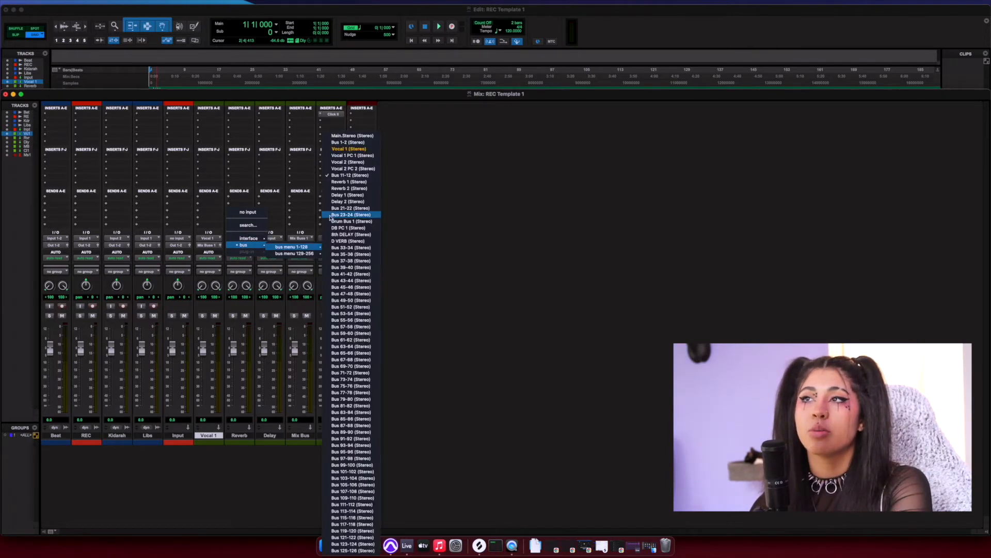
click(340, 182)
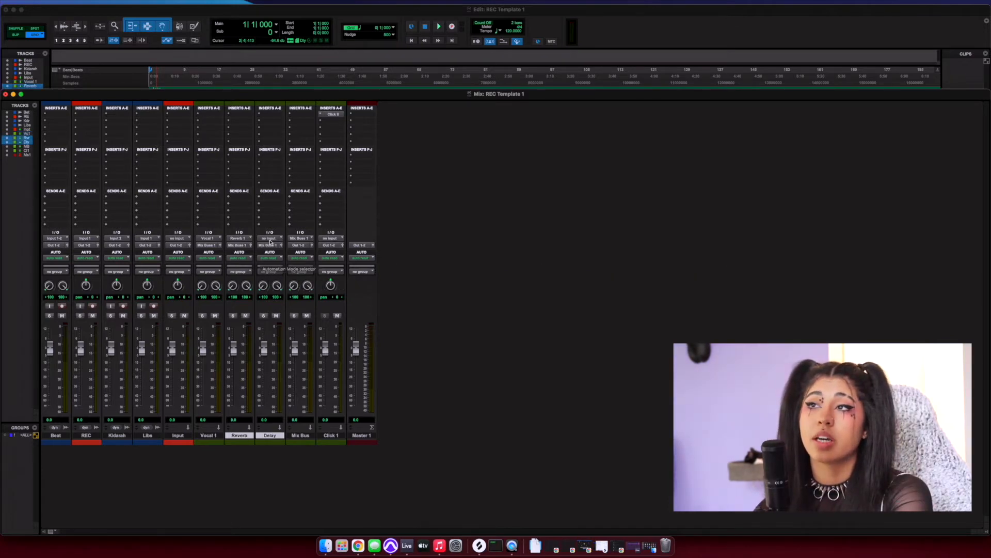
Set the Delay track's input to the Delay 1 (Stereo) bus.
click(269, 239)
mouse_move(273, 241)
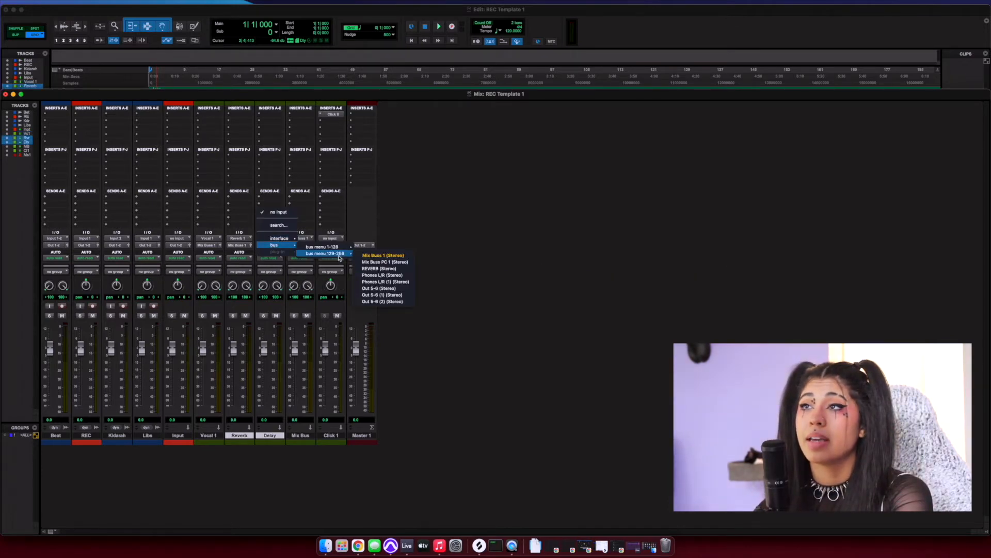
mouse_move(336, 249)
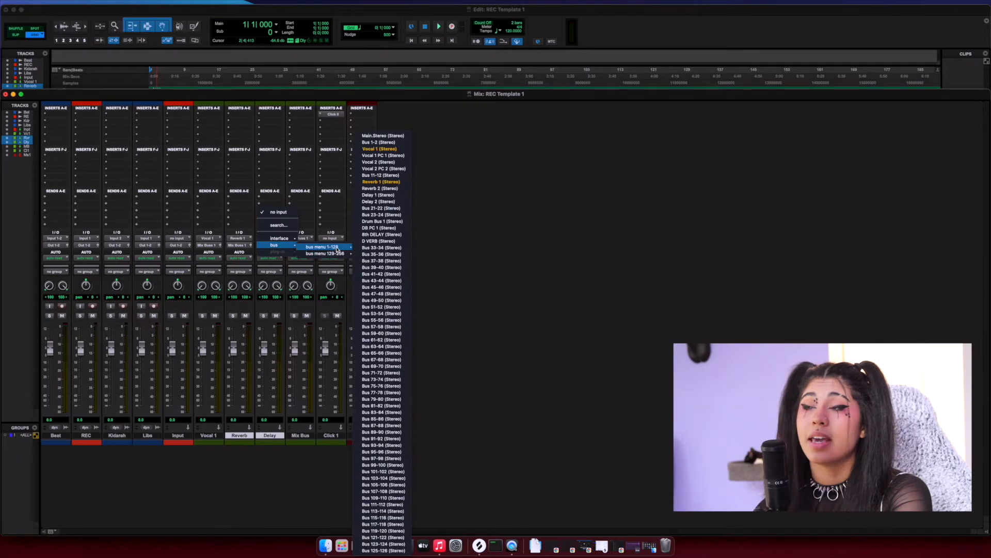
click(382, 198)
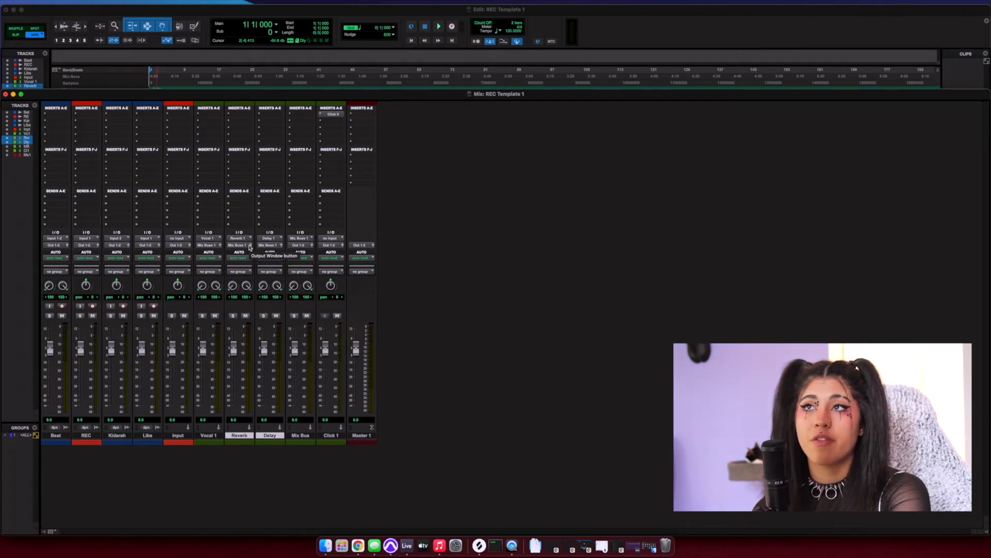
Insert the stereo Raum reverb plug-in in the first insert slot of the Reverb track.
click(231, 115)
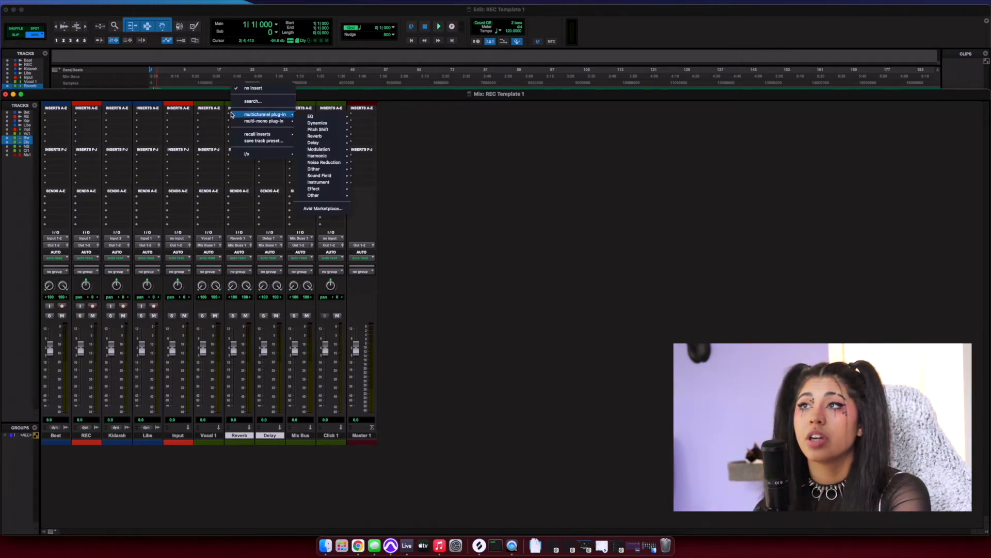
mouse_move(325, 135)
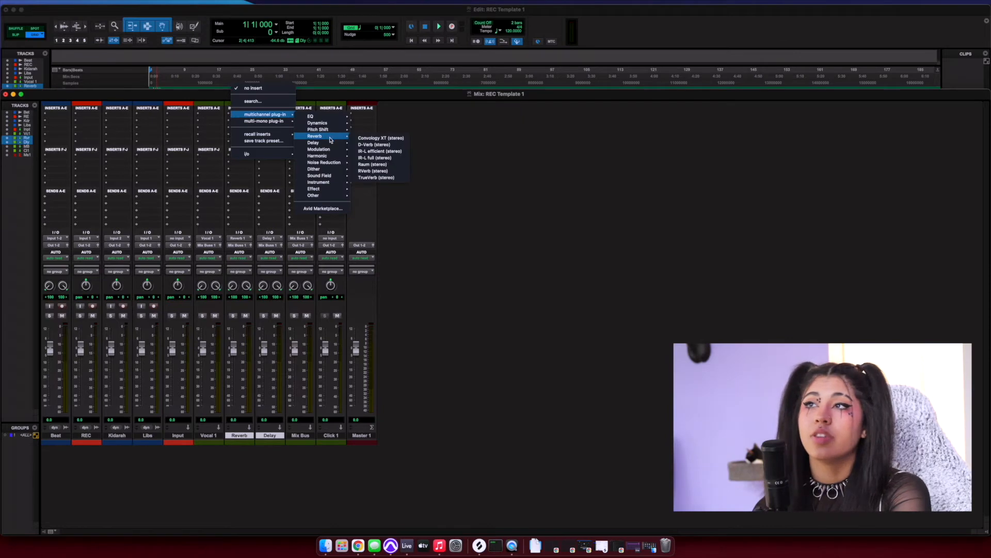
click(378, 166)
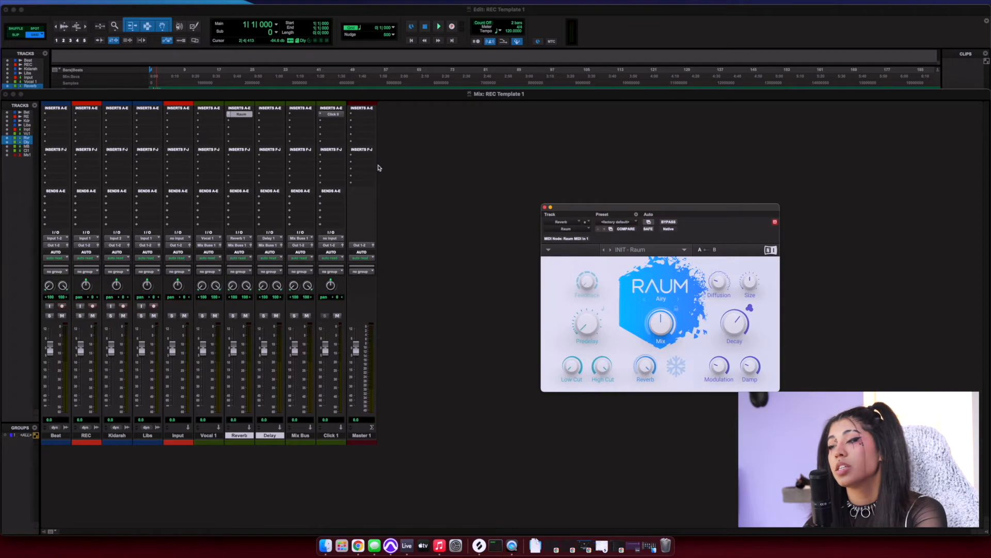
Turn Raum's mix fully up, raise its predelay, and close the plug-in window.
click(669, 324)
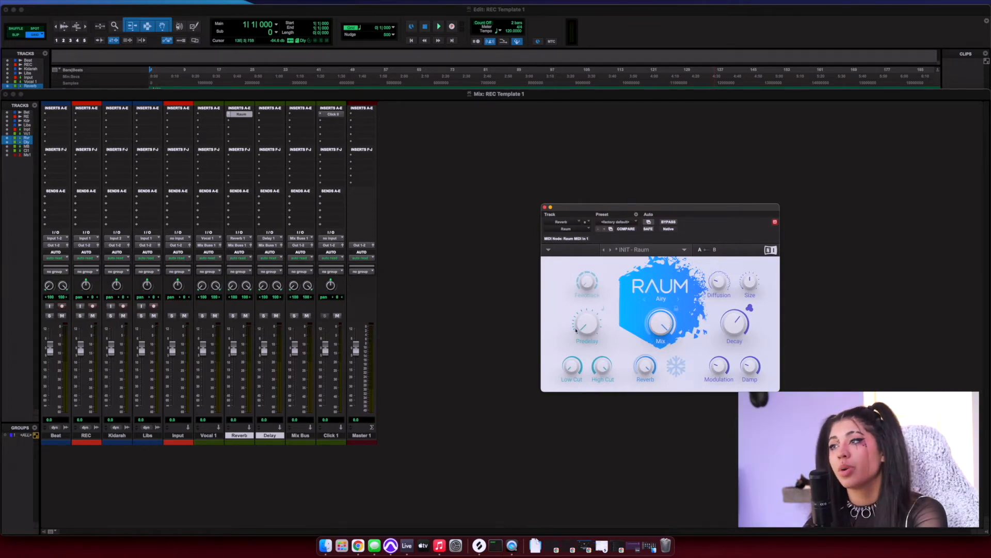
drag(587, 325, 581, 269)
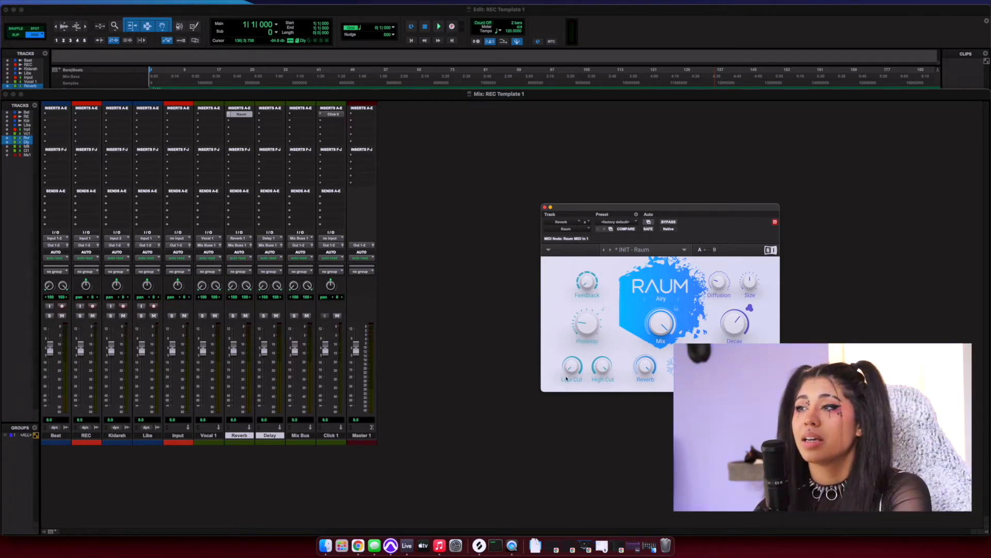
drag(571, 319, 572, 316)
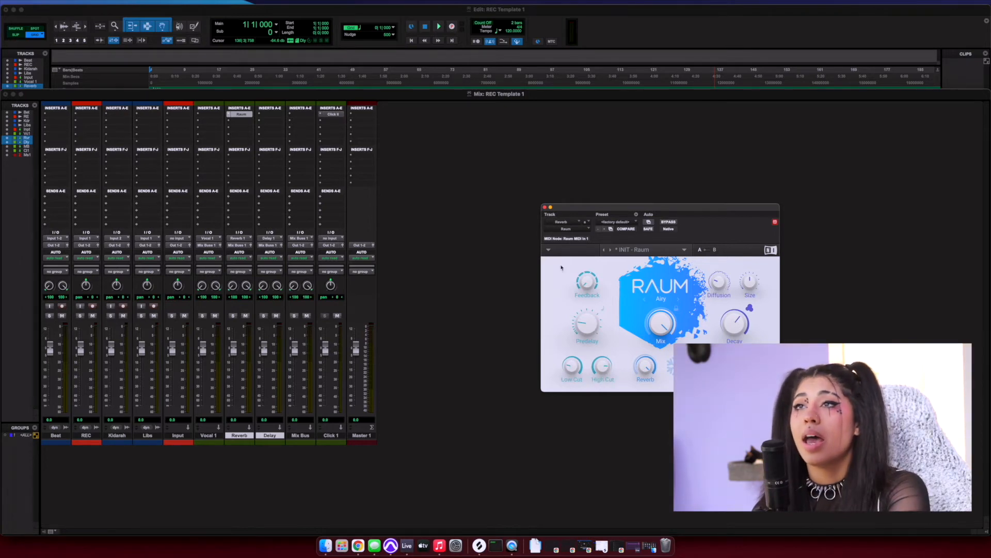
click(544, 208)
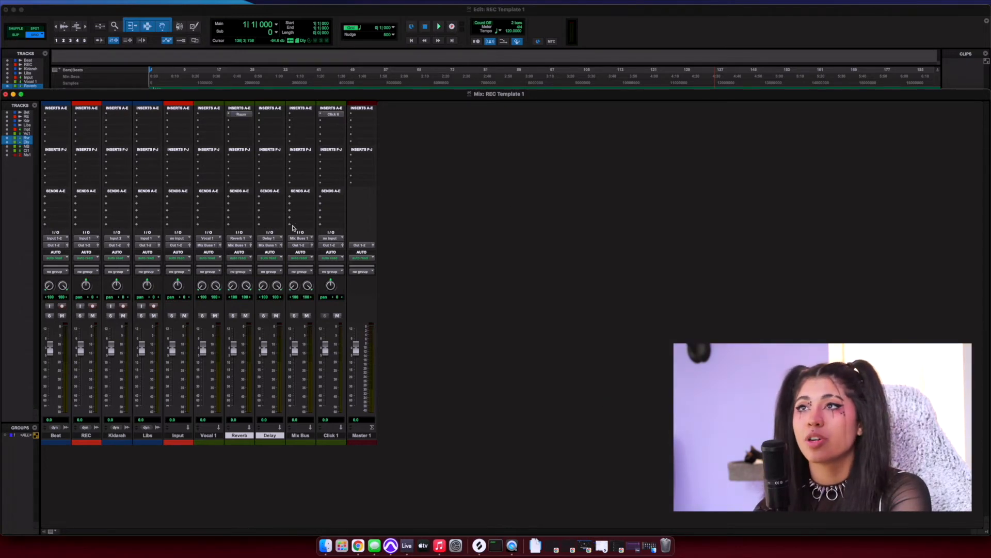
Insert the stereo Replika delay plug-in in the first insert slot of the Delay track.
click(262, 116)
mouse_move(284, 114)
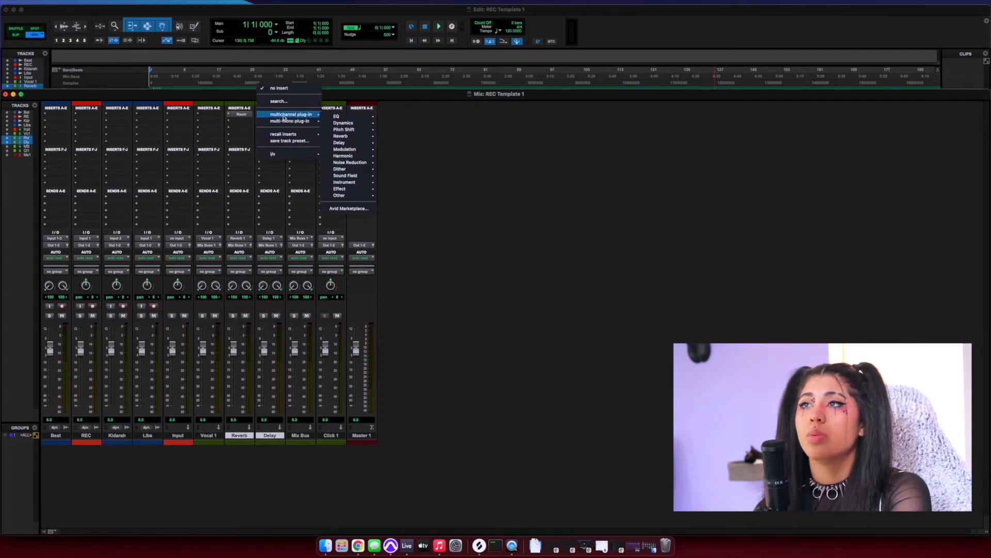
mouse_move(346, 143)
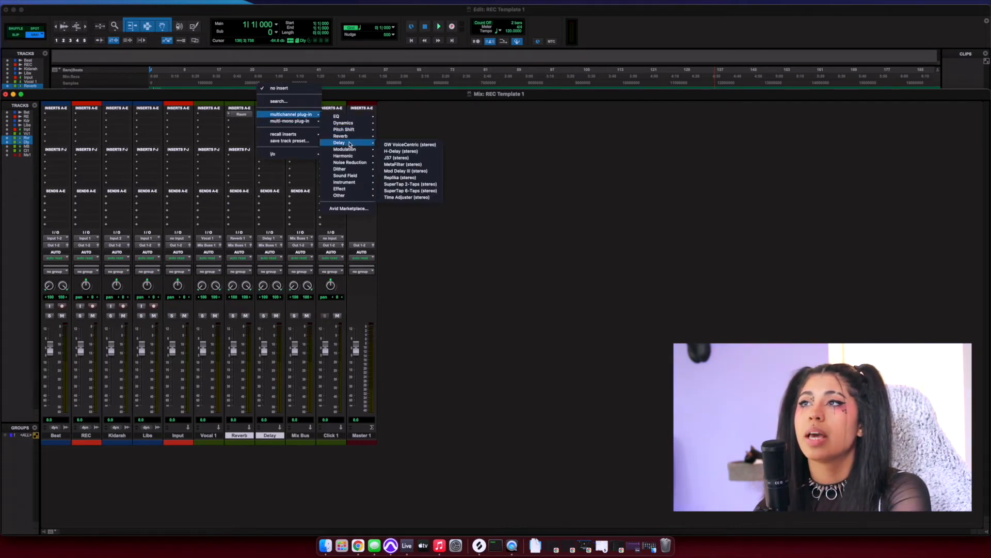
click(406, 178)
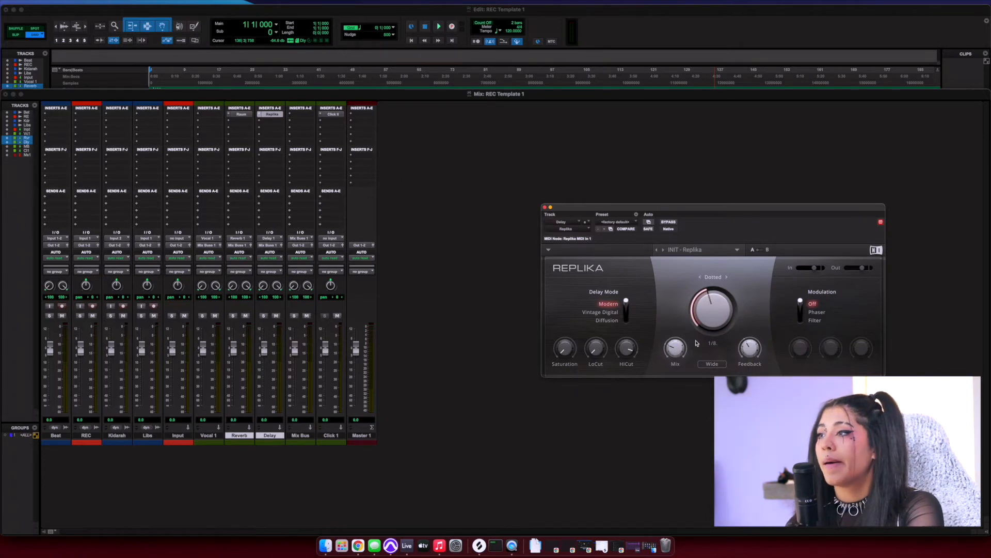
Set Replika to Ping Pong with a Straight 1/16 delay, raise the low cut and lower the high cut.
click(720, 364)
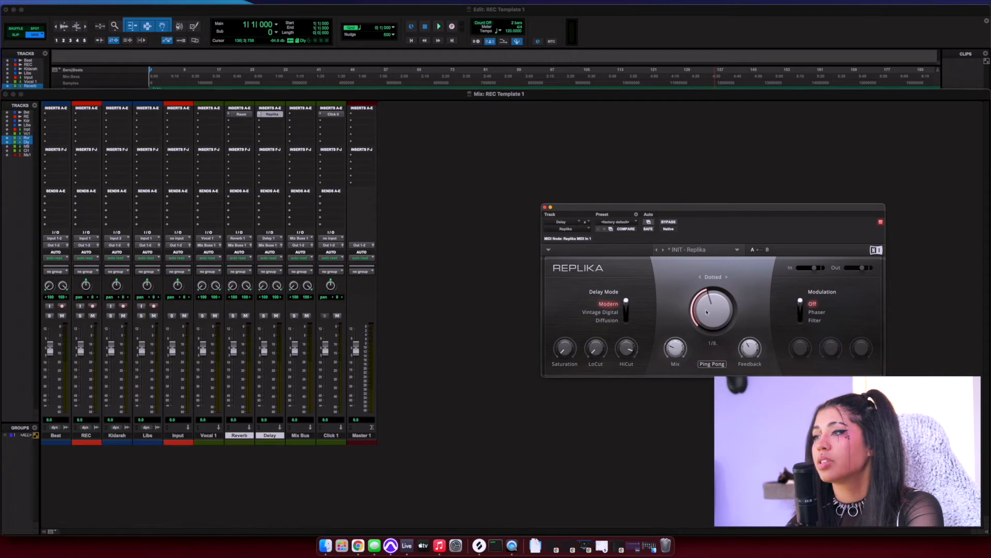
click(723, 277)
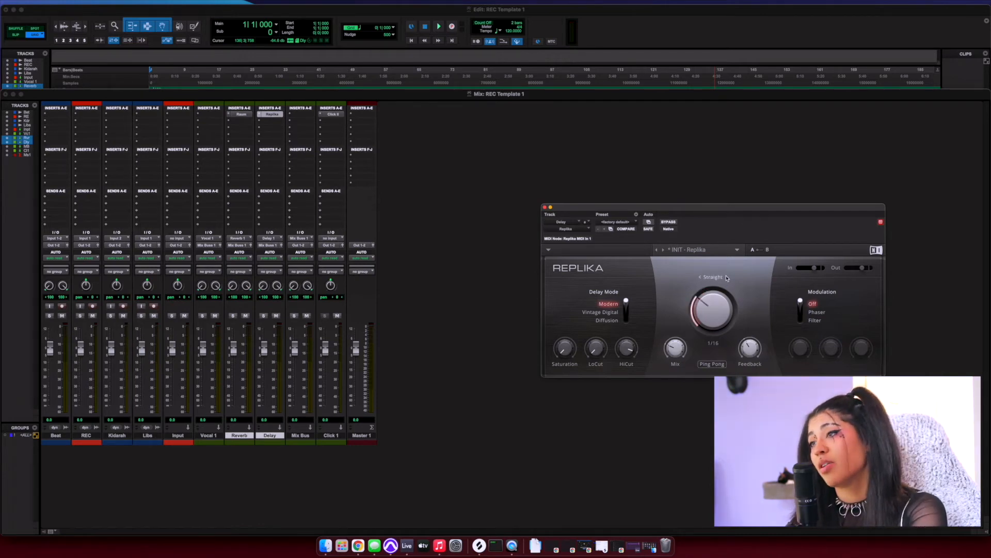
drag(597, 354, 634, 326)
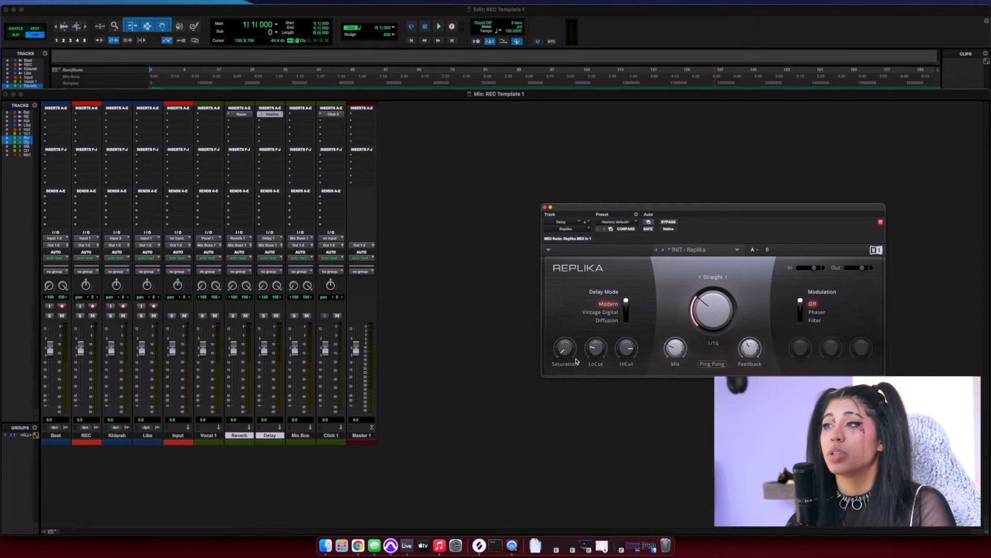
click(547, 207)
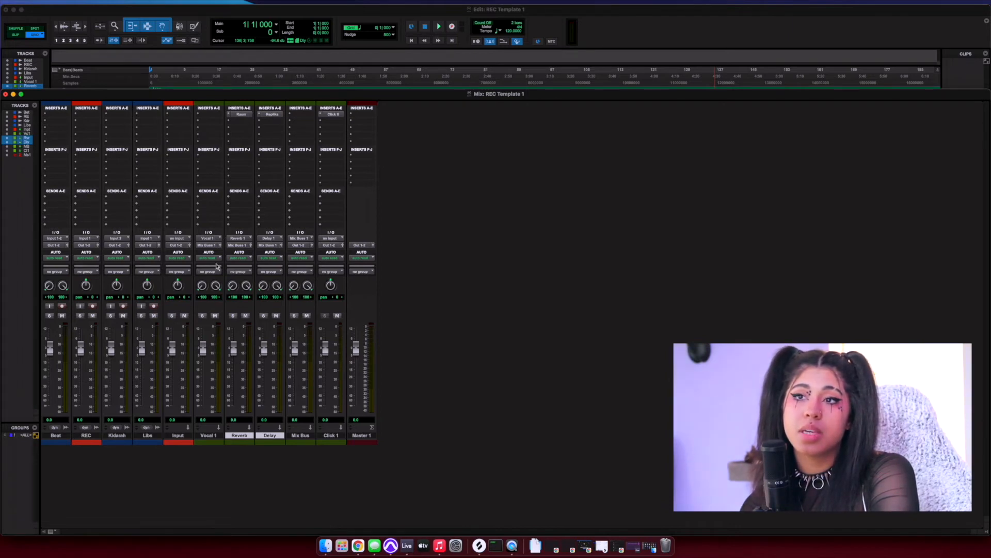
Route the REC track's output to the Vocal 1 (Stereo) bus.
click(92, 246)
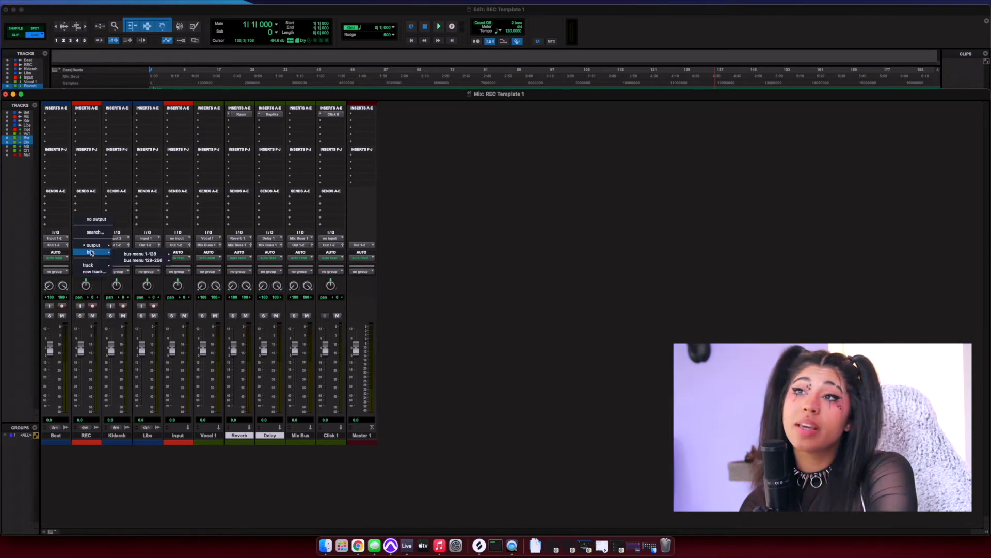
mouse_move(102, 252)
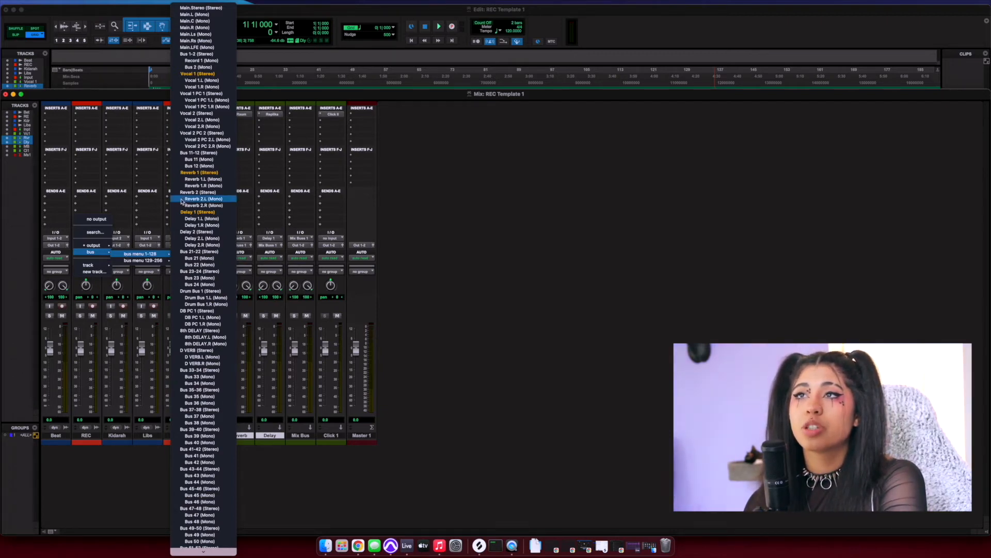
click(197, 74)
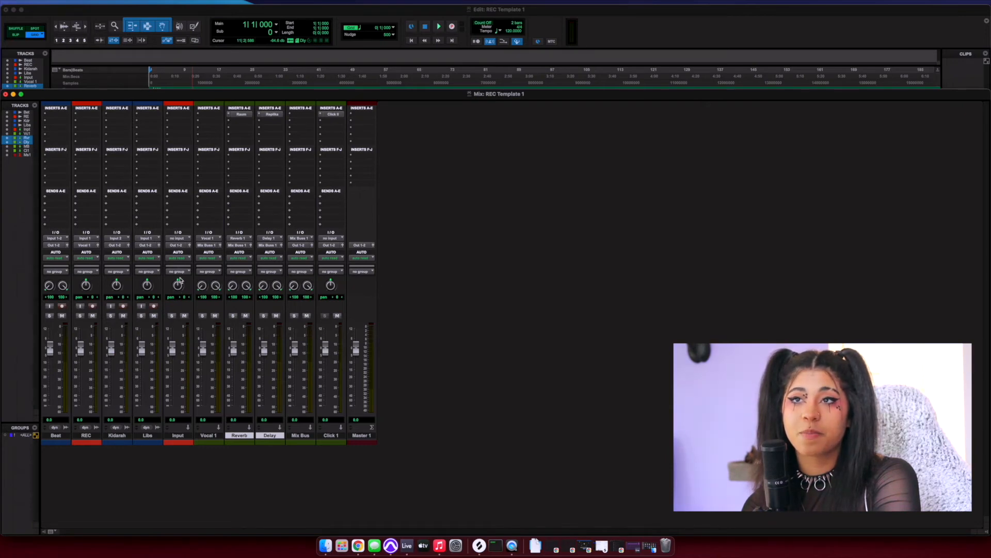
Set the REC track's input to the Bus 33 (Mono) bus.
click(94, 239)
mouse_move(94, 244)
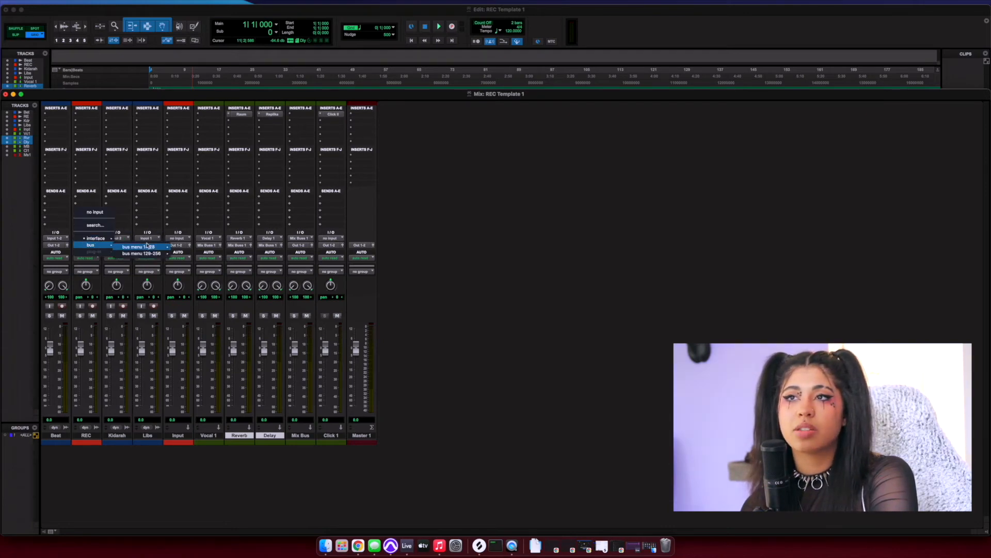
mouse_move(158, 246)
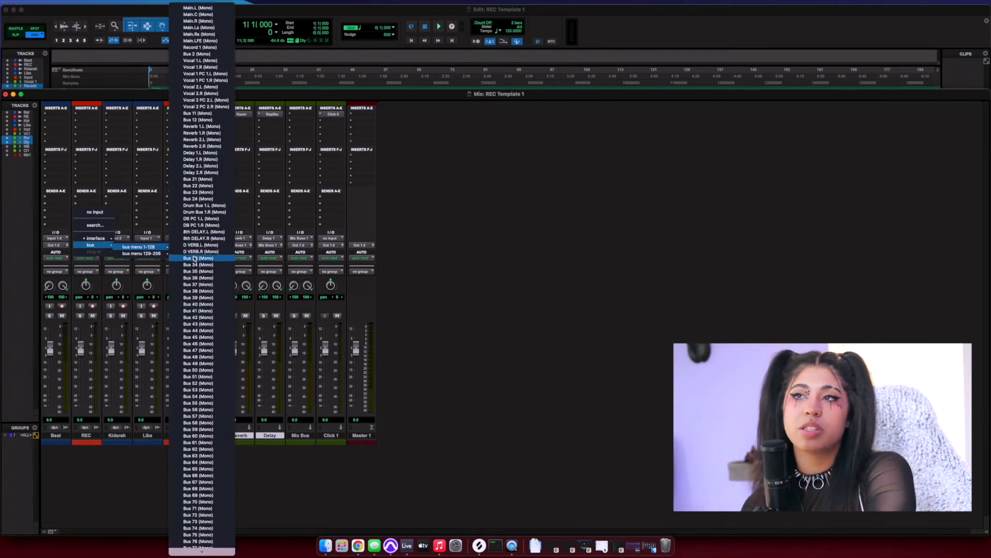
click(201, 259)
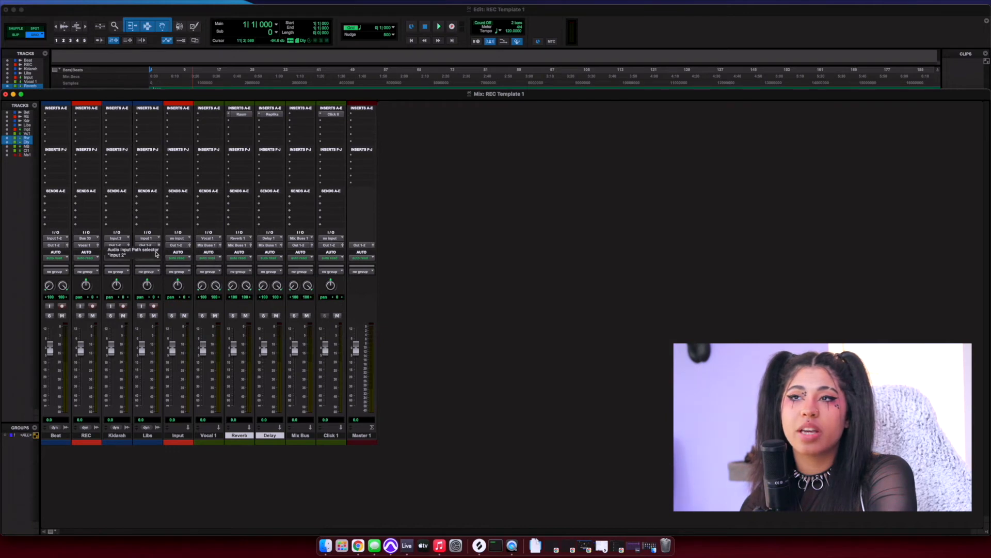
Route the Input track's output to the Bus 33 (Mono) bus.
click(181, 246)
mouse_move(182, 252)
mouse_move(232, 253)
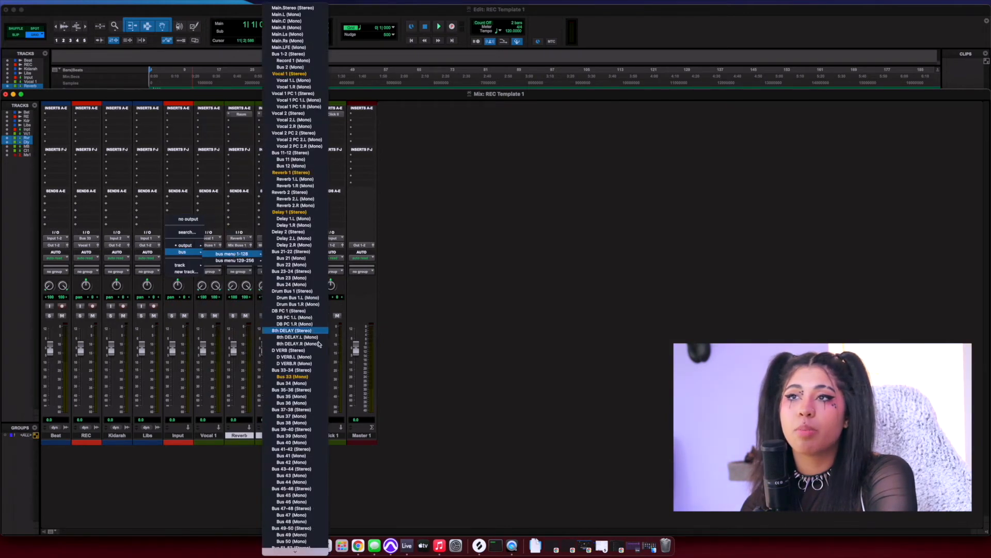
click(302, 377)
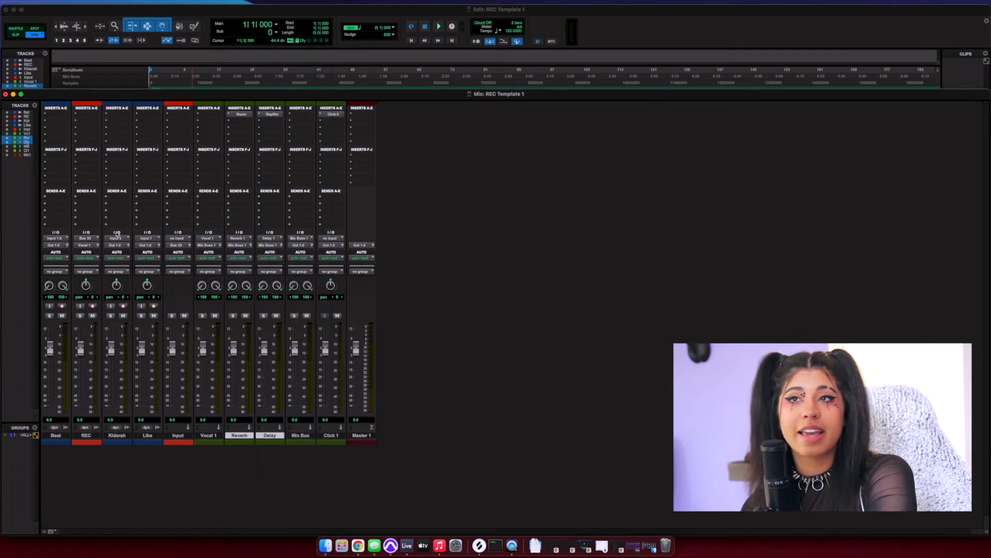
Set the Input track's input to interface Input 1 (Mono) and turn on input monitoring for the REC track.
click(179, 238)
mouse_move(181, 241)
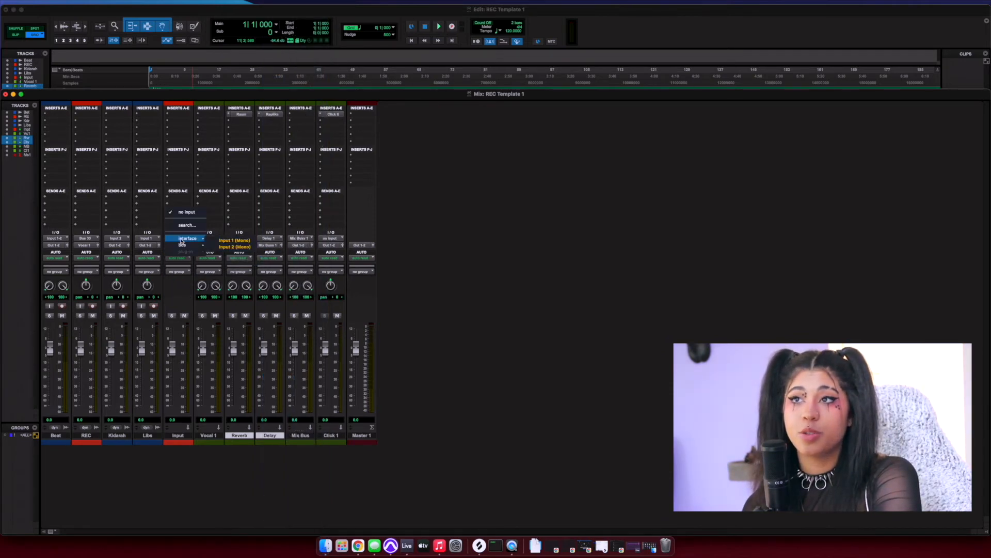
click(245, 240)
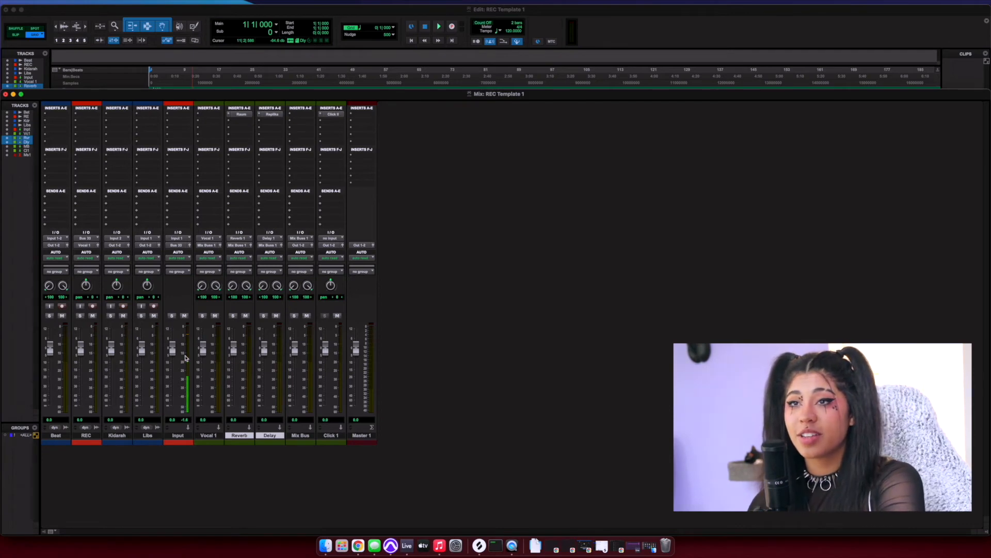
click(81, 306)
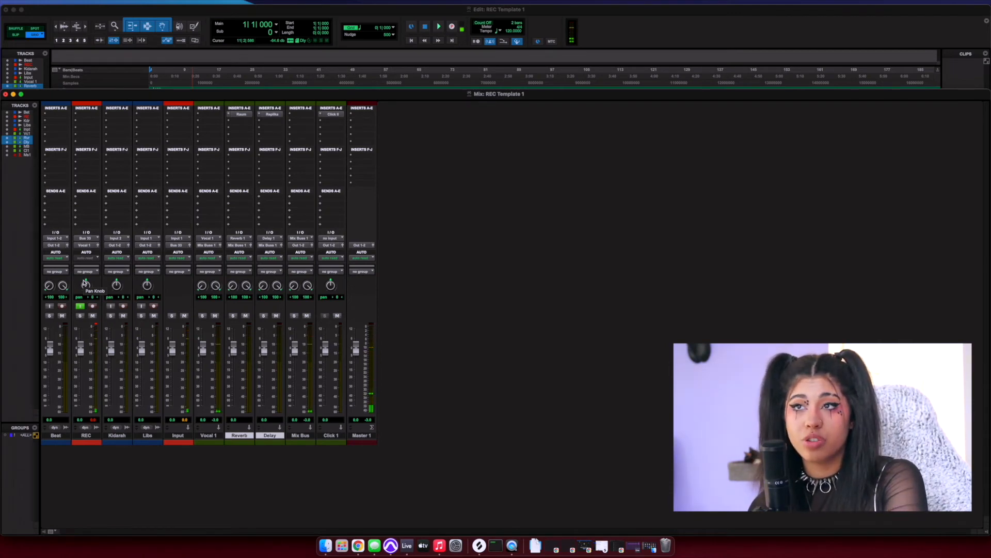
Route the outputs of the Libs track and the blue track just before it to the Vocal 1 (Stereo) bus.
click(116, 436)
shift+click(145, 437)
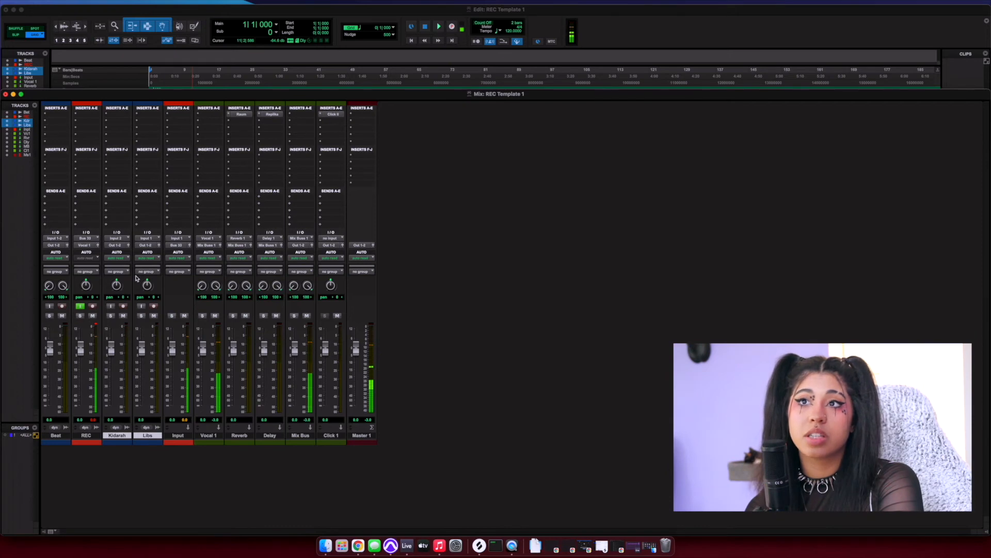
click(114, 246)
mouse_move(121, 252)
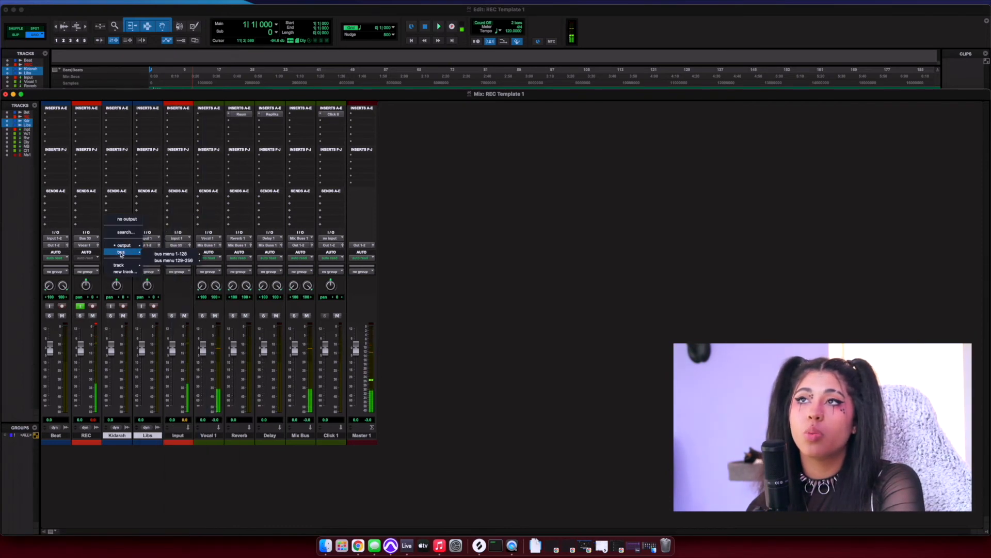
mouse_move(166, 254)
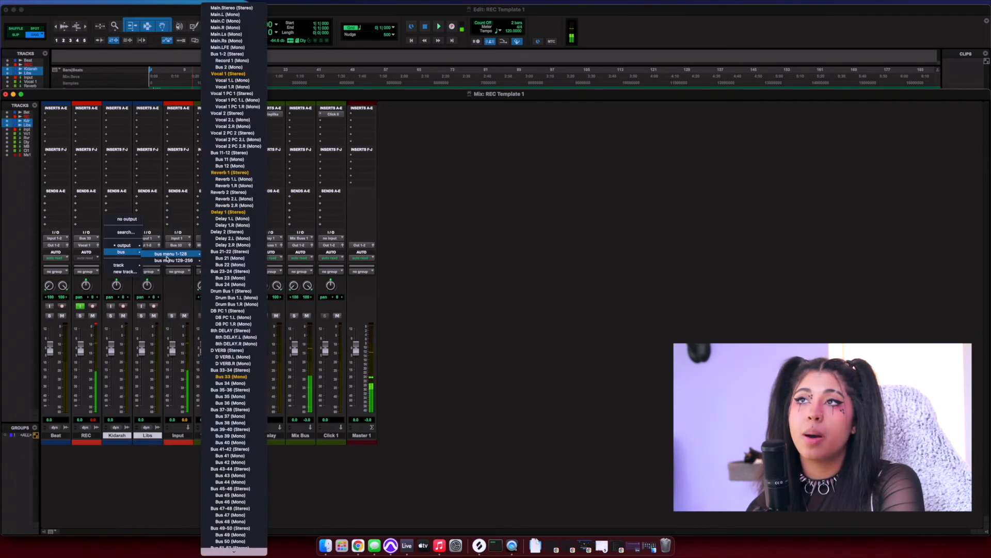
click(242, 77)
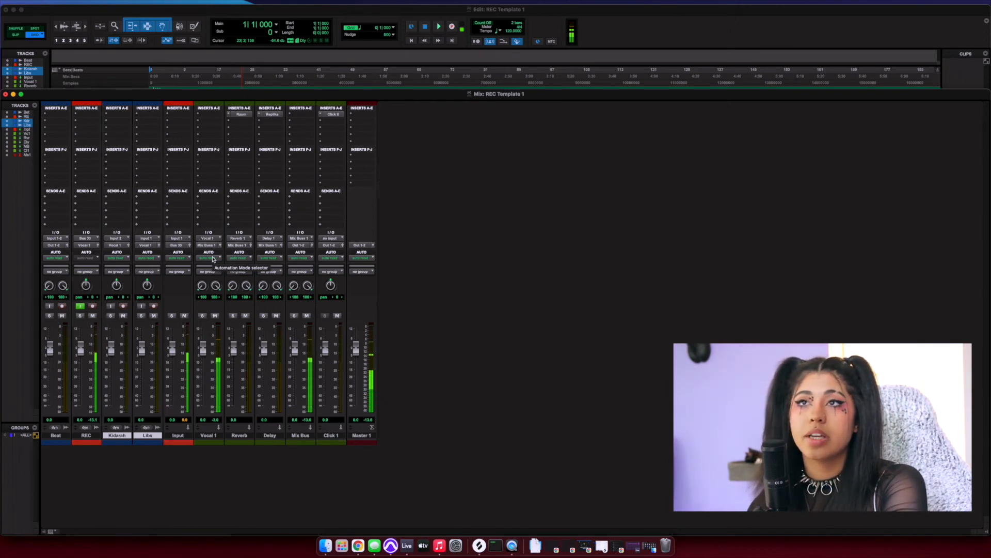
Add a send from the REC track to the Reverb 1 (Stereo) bus and raise its level to about -16.1 dB.
click(76, 200)
mouse_move(78, 200)
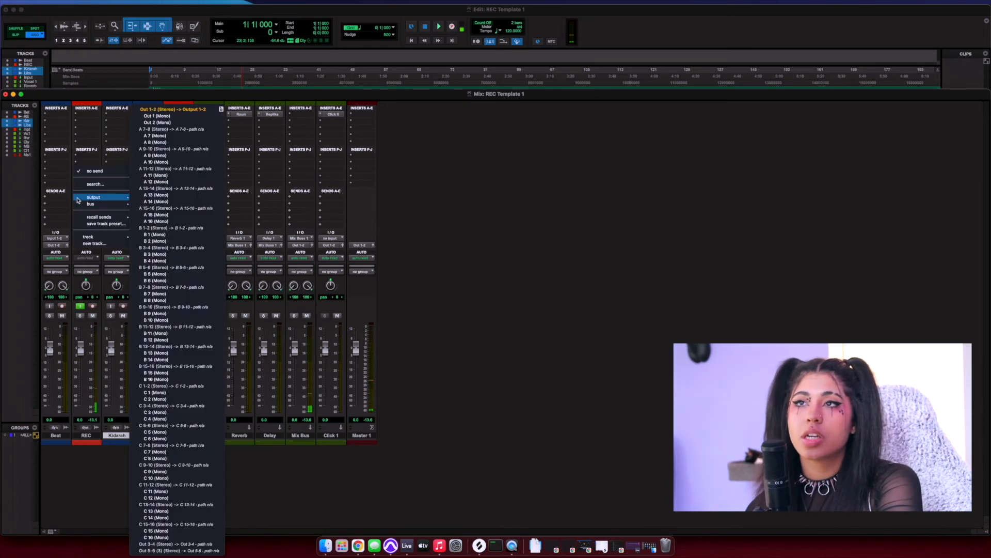
mouse_move(145, 208)
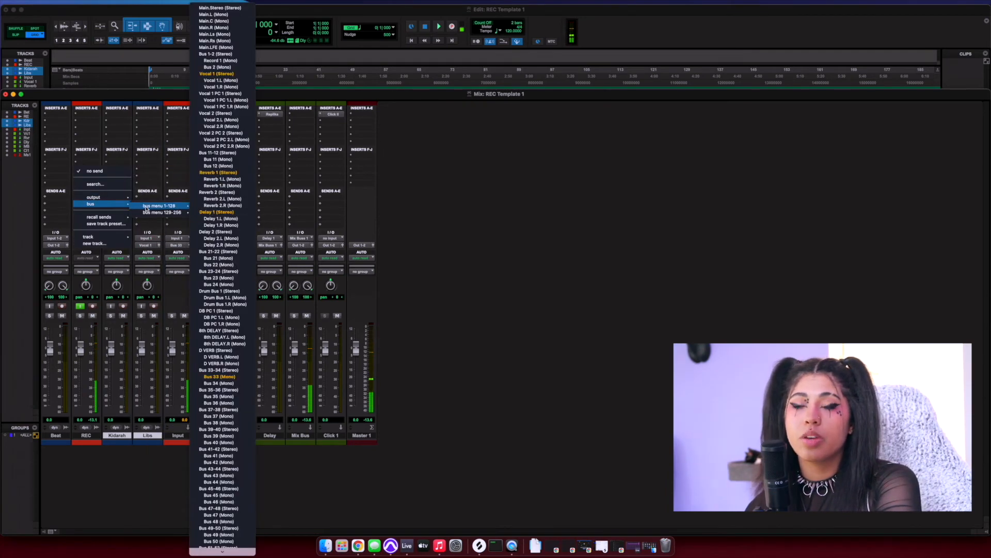
click(209, 174)
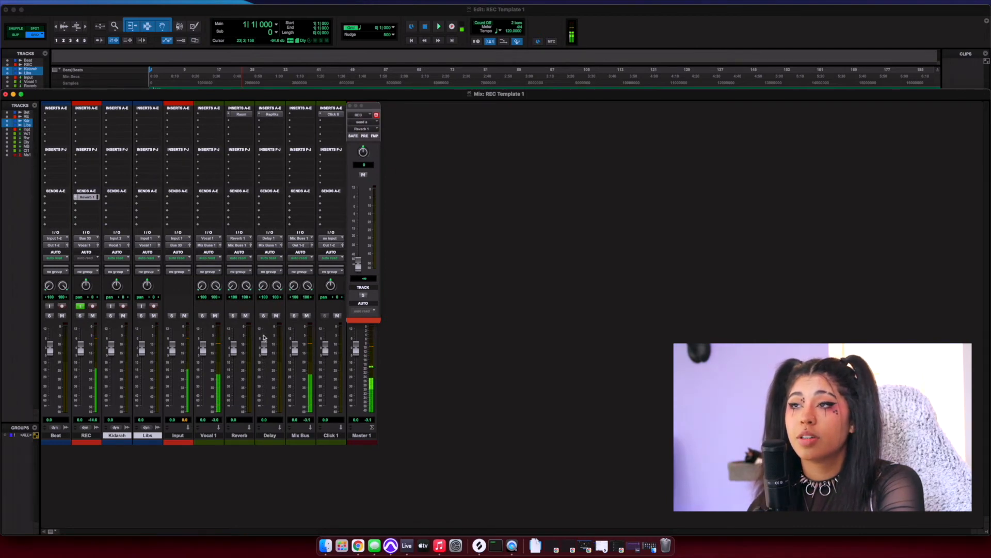
drag(359, 264, 358, 236)
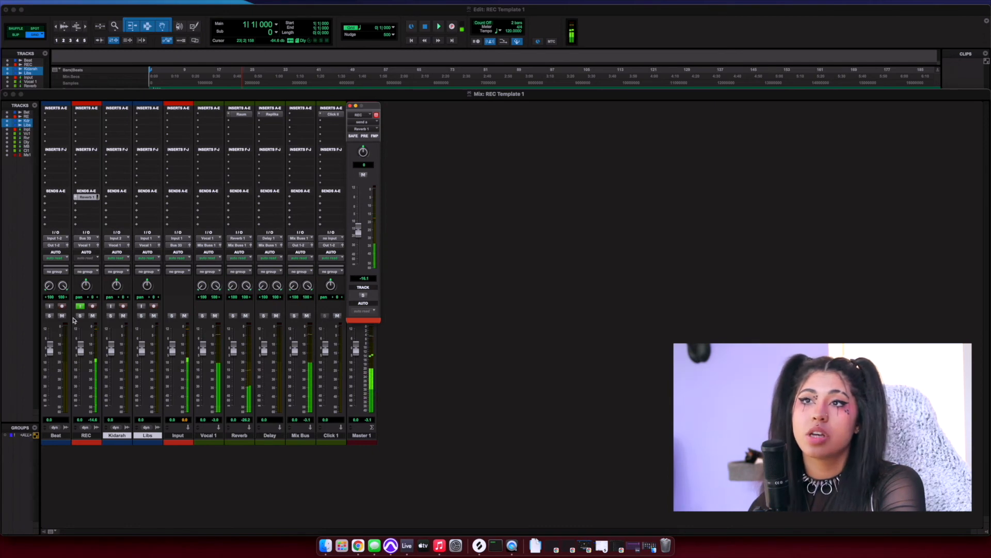
Record-enable the REC track, close its send window and record a test vocal take from the session start in the Edit window.
click(93, 306)
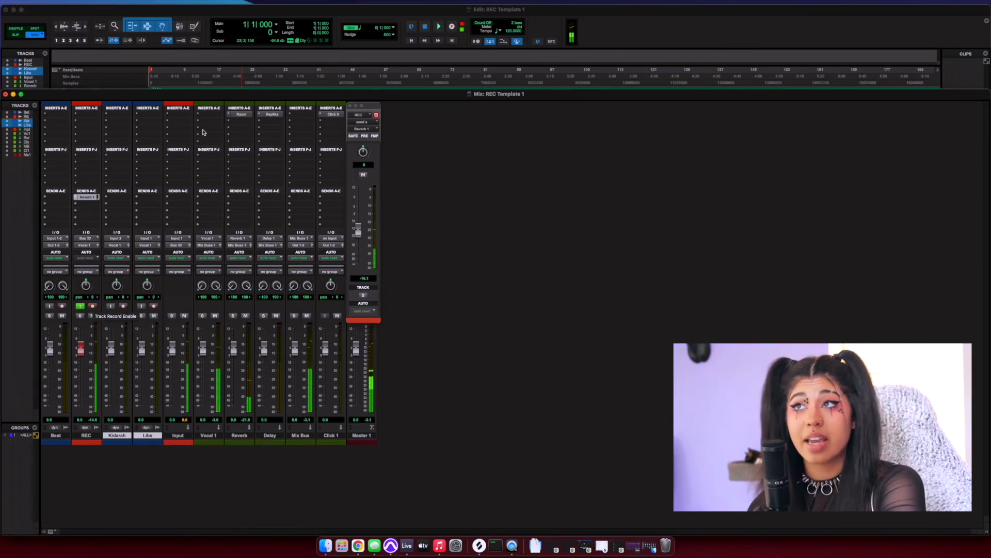
click(350, 106)
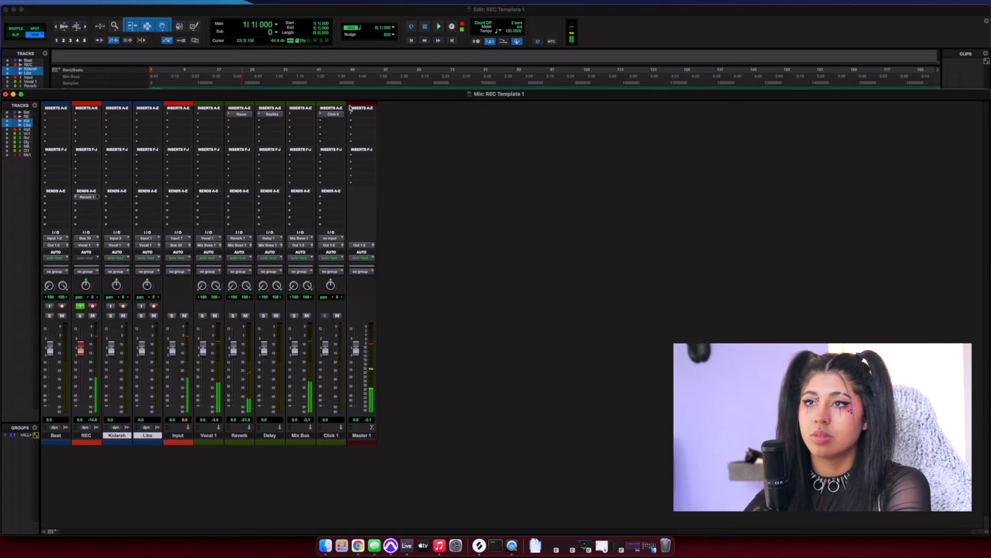
key(super+equal)
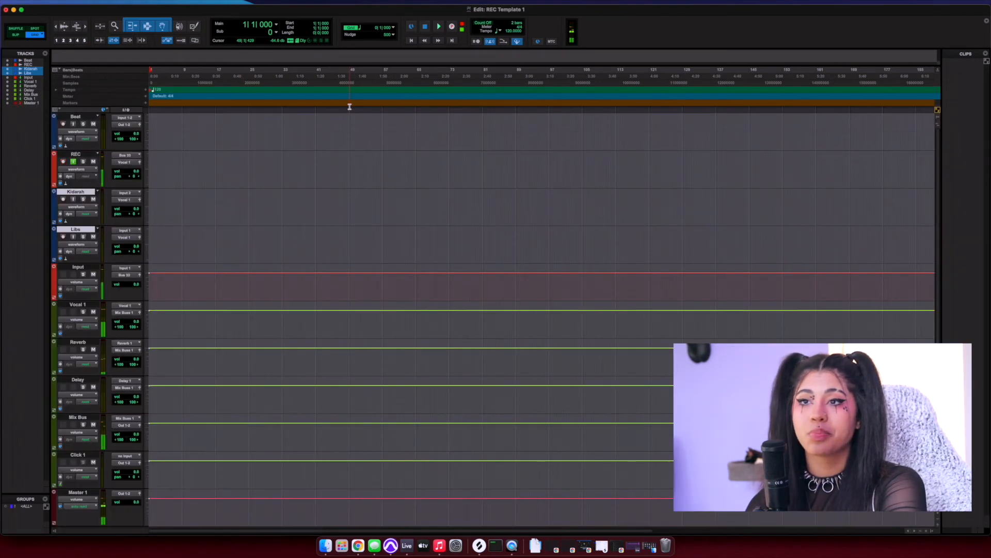
key(super+space)
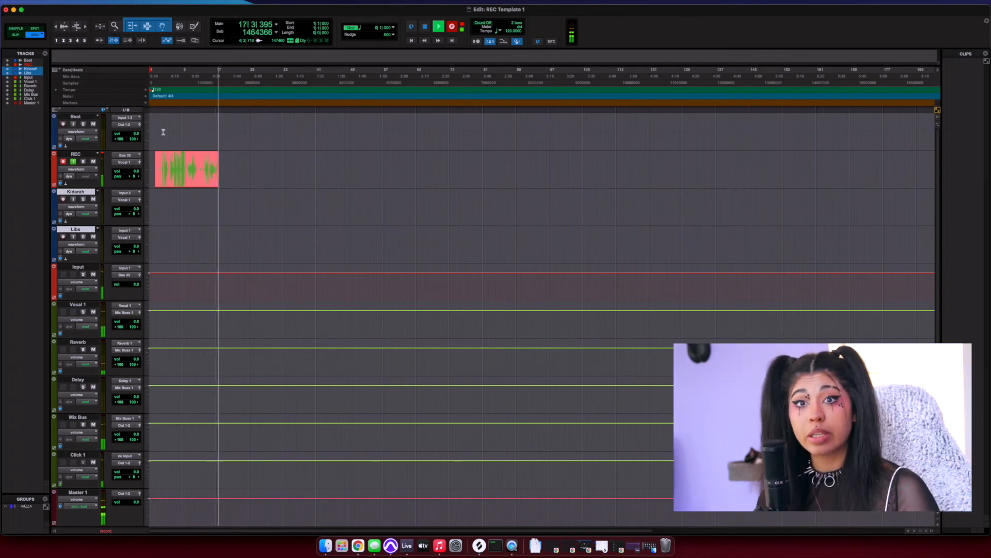
key(space)
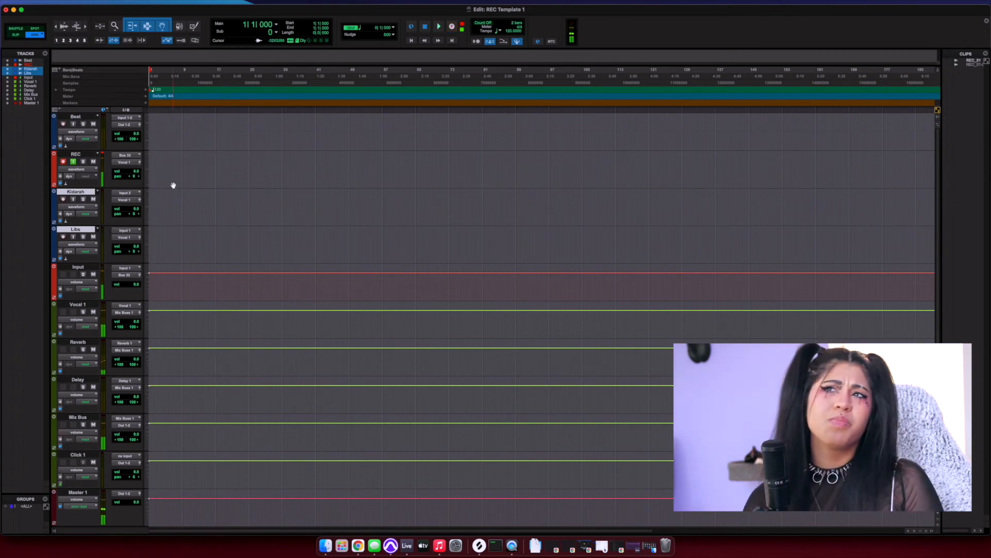
Add a second send from the REC track to the Delay 1 (Stereo) bus at about -22.6 dB and close its send window.
key(super+equal)
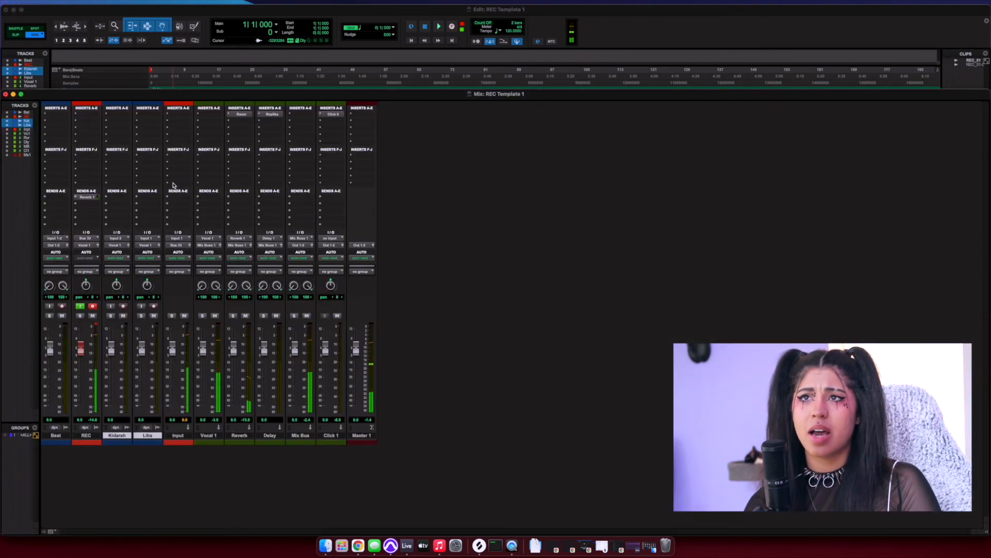
click(75, 207)
mouse_move(103, 211)
mouse_move(155, 213)
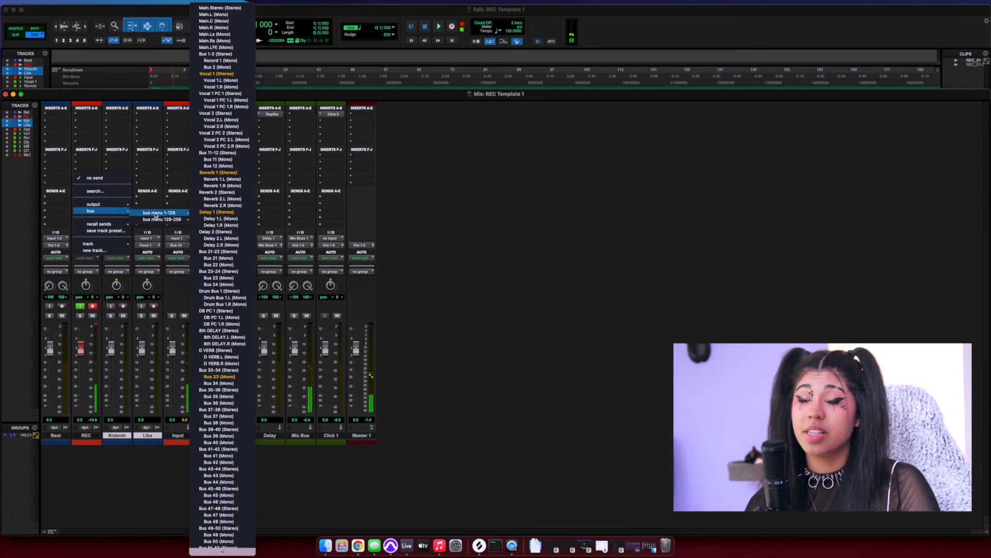
click(223, 212)
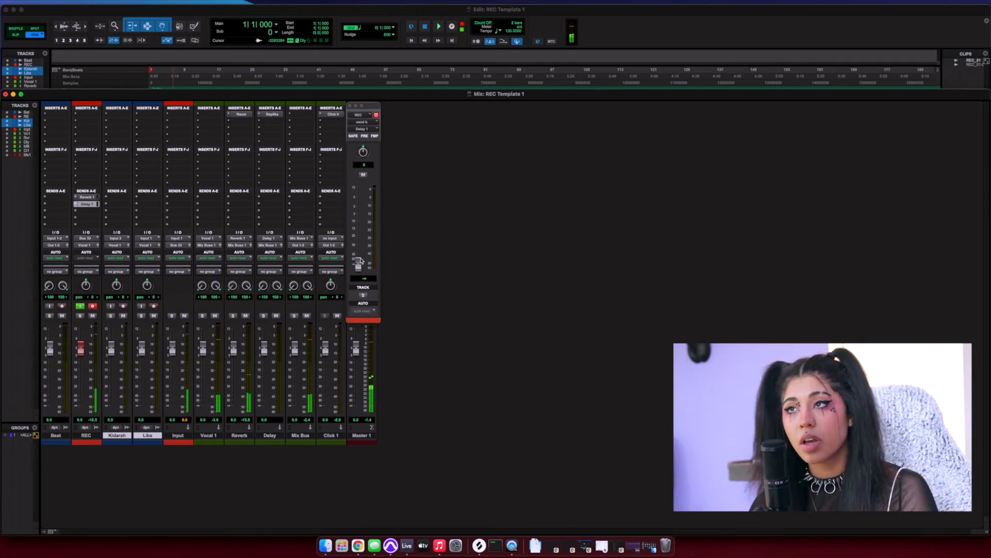
drag(358, 264, 359, 242)
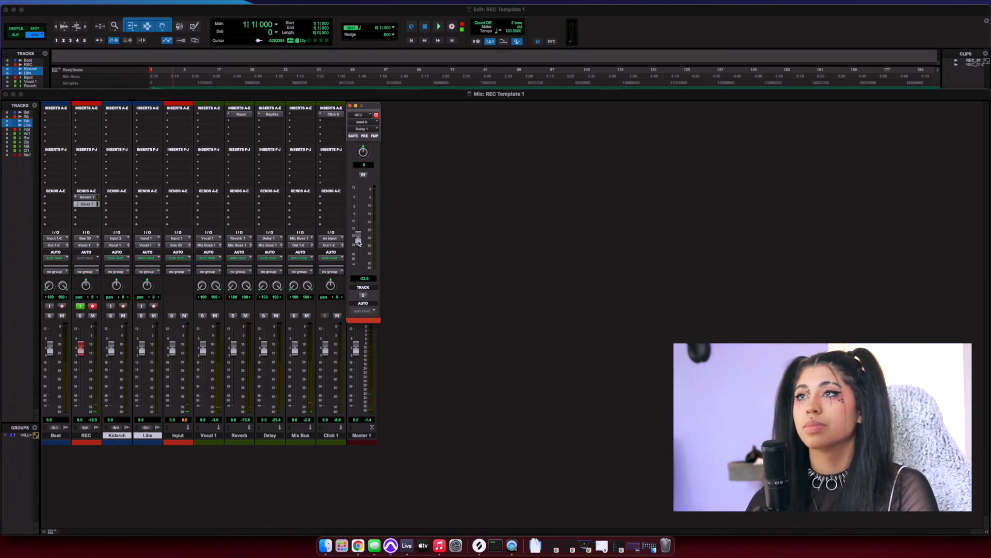
key(super+equal)
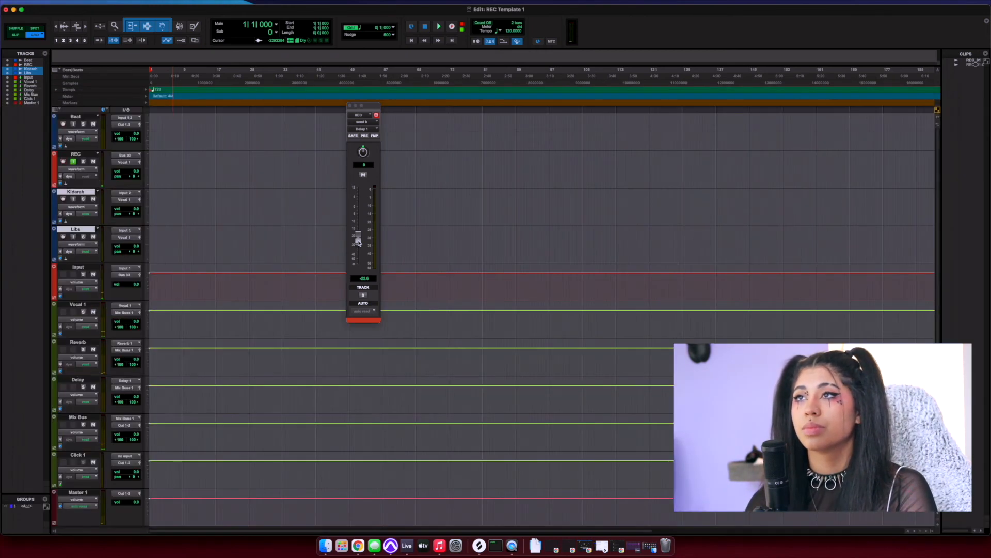
click(350, 105)
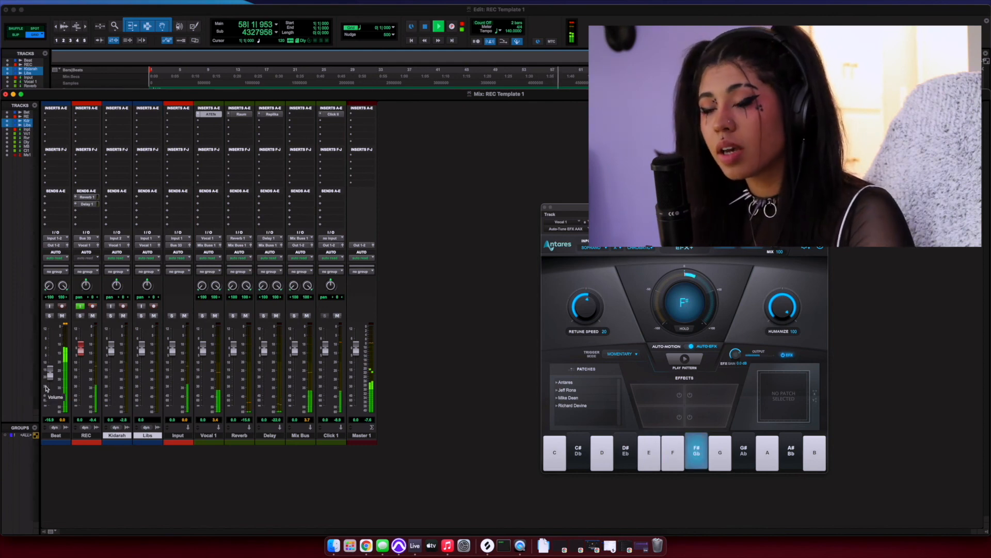
Switch from the mixer to the Edit window while the beat plays.
key(super+equal)
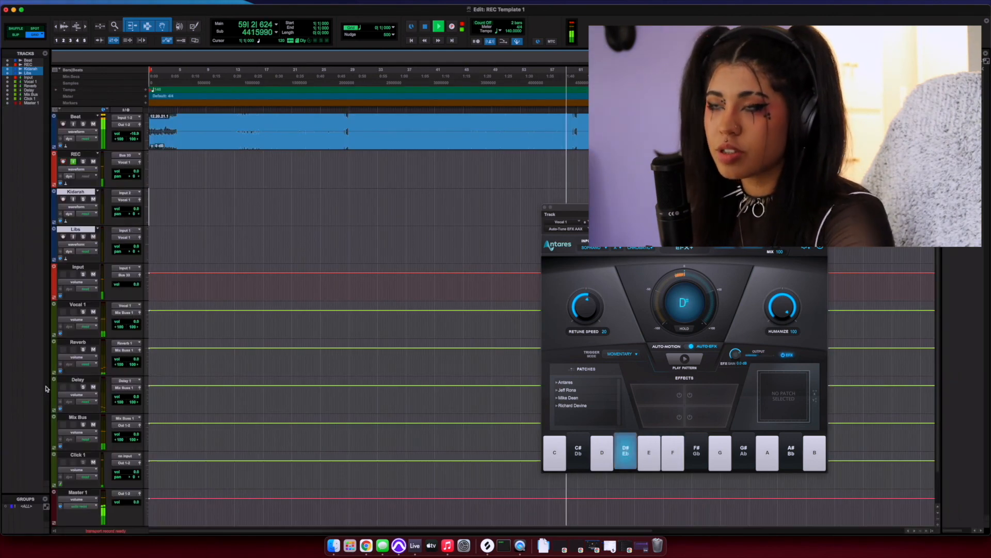